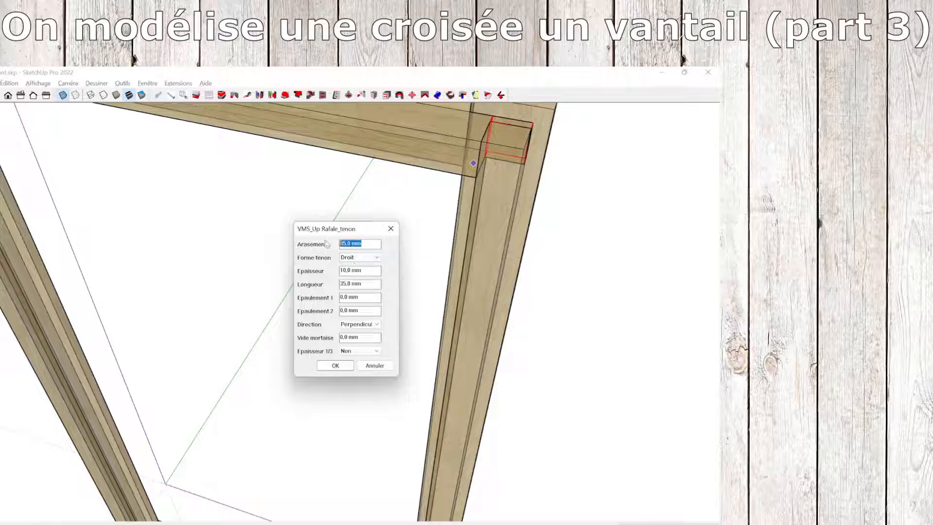
Step: Create the tenon joint at the frame's upper corner with an Arasement of 37 mm, keeping the straight tenon shape
text(37)
key(Tab)
key(Tab)
click(336, 366)
scroll(450, 164, up, 1)
click(485, 174)
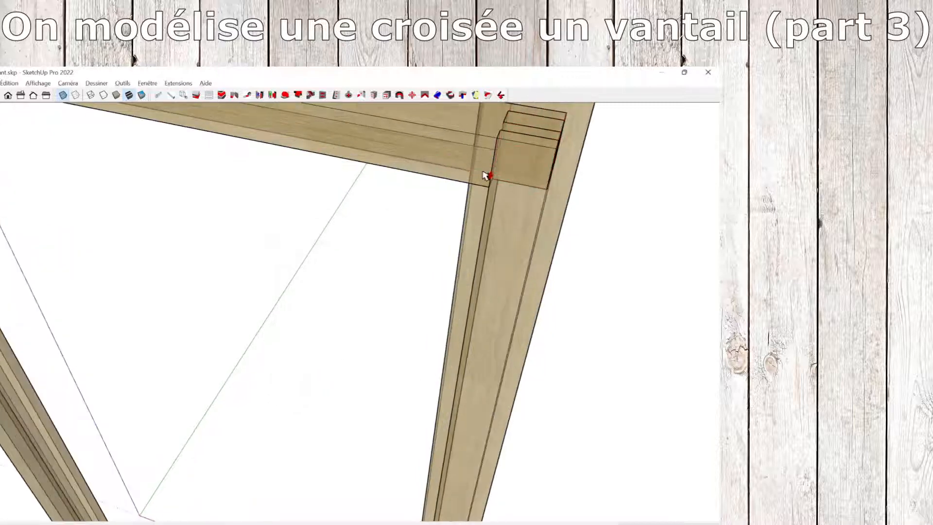
Step: Turn off the X-ray display and move the corner stile away from the rails to expose the joints
scroll(408, 233, down, 4)
key(space)
key(x)
scroll(359, 344, up, 1)
shift+middle_drag(359, 344, 274, 390)
scroll(275, 390, down, 1)
click(342, 291)
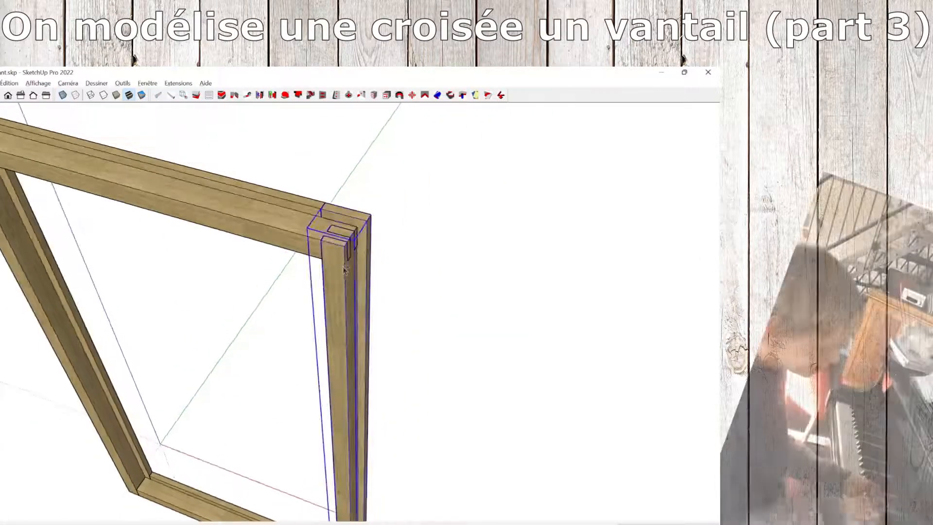
key(m)
click(342, 238)
click(401, 253)
middle_drag(401, 253, 277, 293)
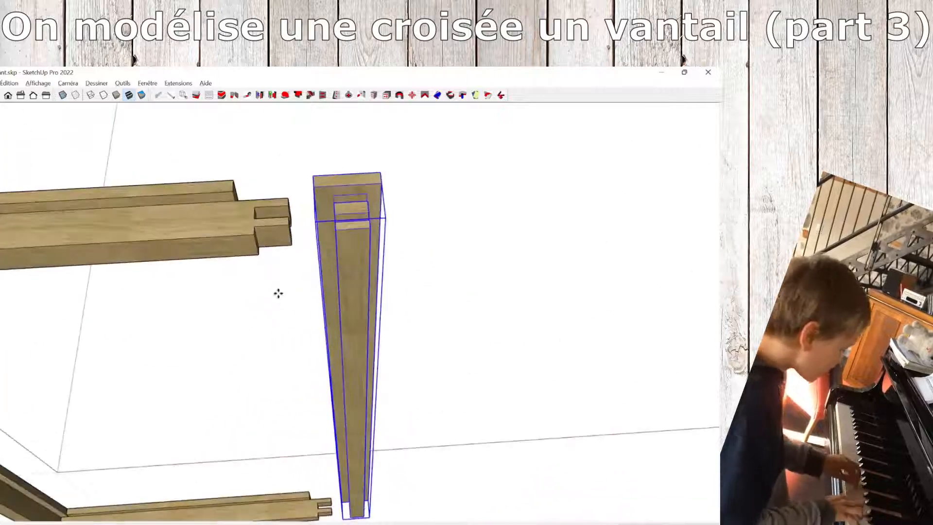
scroll(276, 293, down, 2)
middle_drag(431, 299, 264, 328)
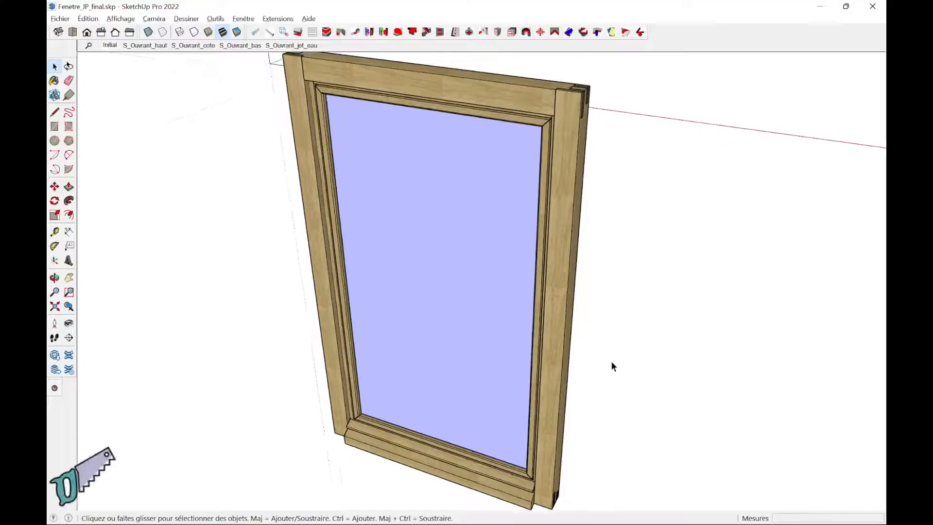
Step: Rotate the glazed sash of the finished window about its outer vertical edge to swing it open
middle_drag(612, 354, 636, 359)
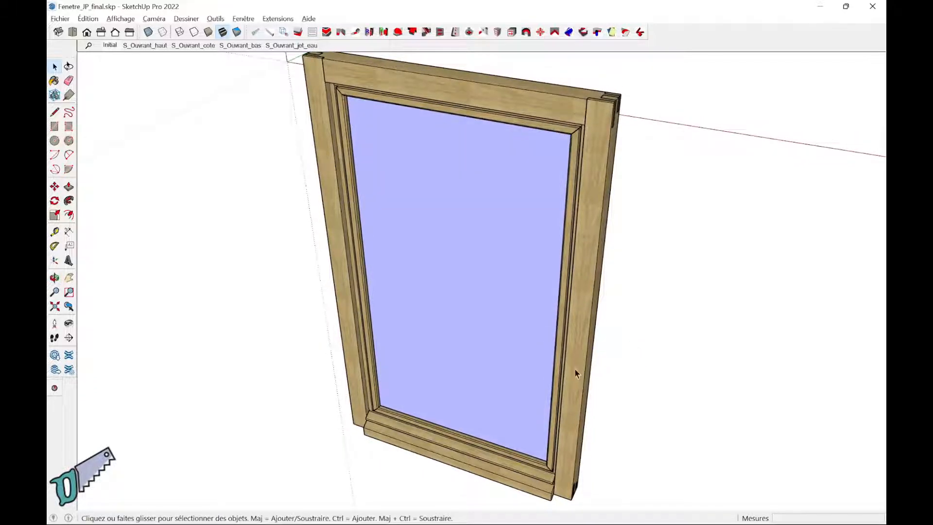
middle_drag(725, 130, 589, 146)
click(553, 149)
scroll(594, 137, up, 6)
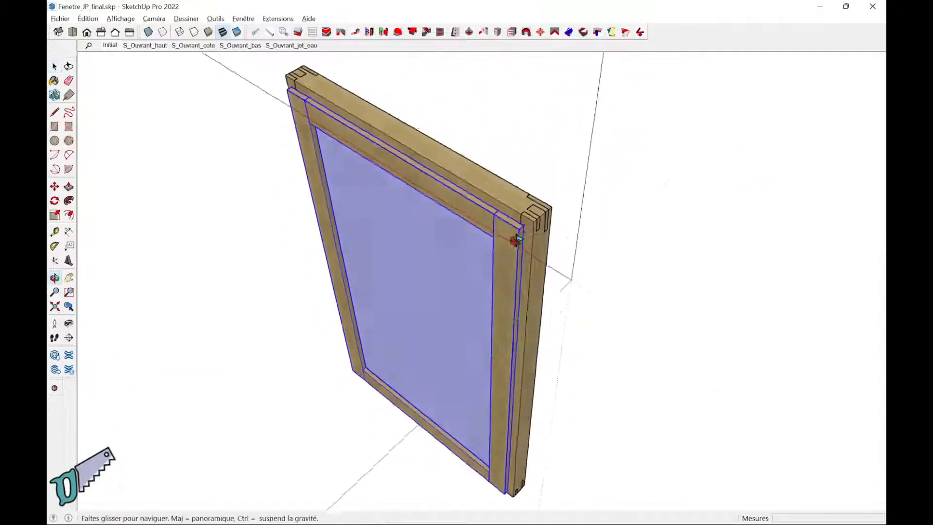
key(q)
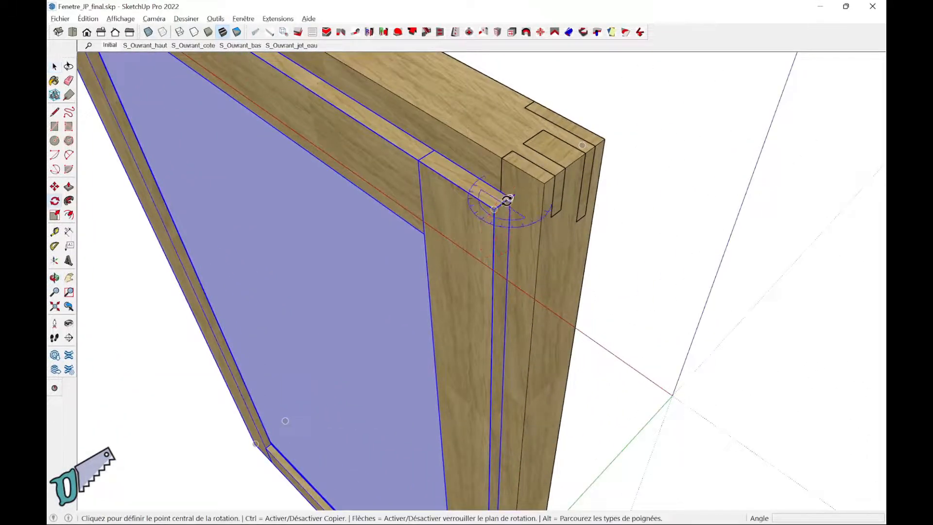
drag(509, 200, 504, 257)
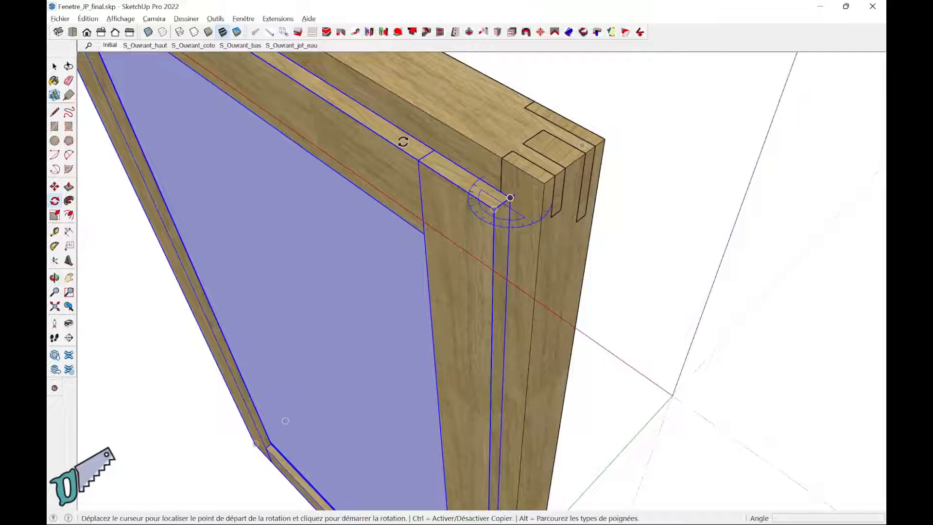
click(397, 144)
scroll(384, 198, down, 2)
middle_drag(384, 199, 880, 147)
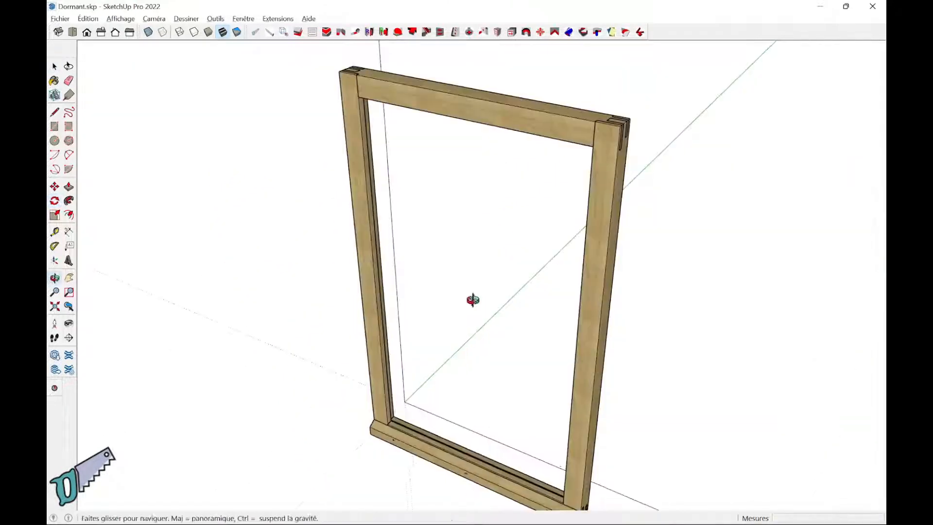
Step: Examine the fixed frame from both sides and measure its rebate height from the lower to the upper corner
middle_drag(470, 297, 536, 329)
drag(536, 329, 426, 359)
key(space)
scroll(589, 494, down, 5)
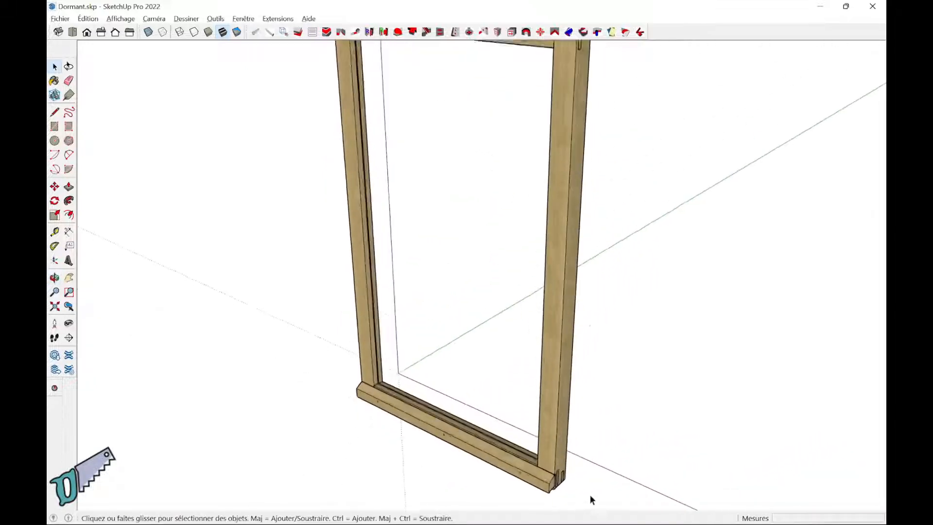
middle_drag(594, 462, 305, 419)
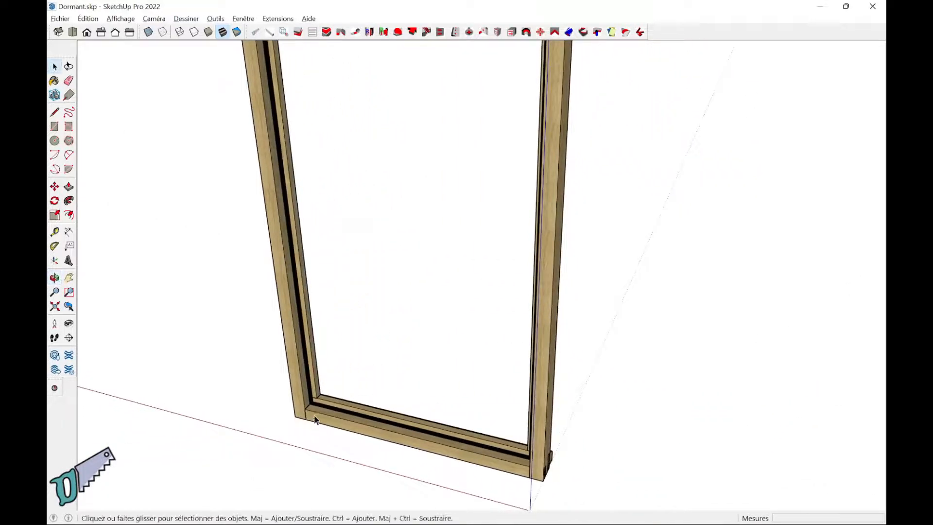
key(t)
click(305, 408)
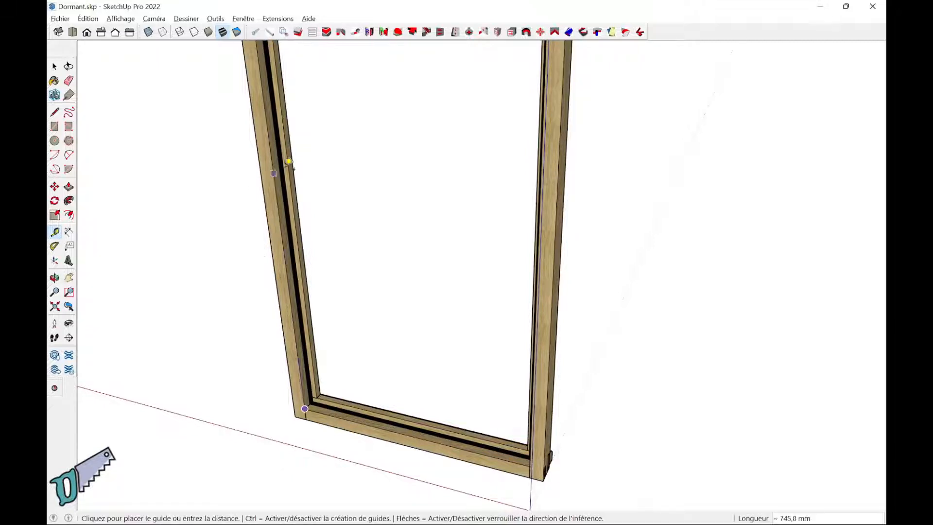
middle_drag(306, 152, 291, 404)
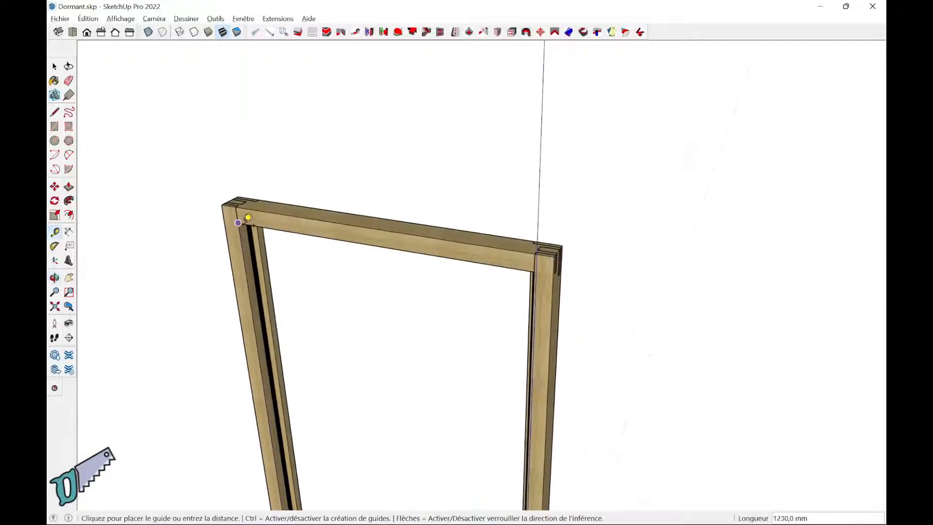
scroll(248, 217, down, 5)
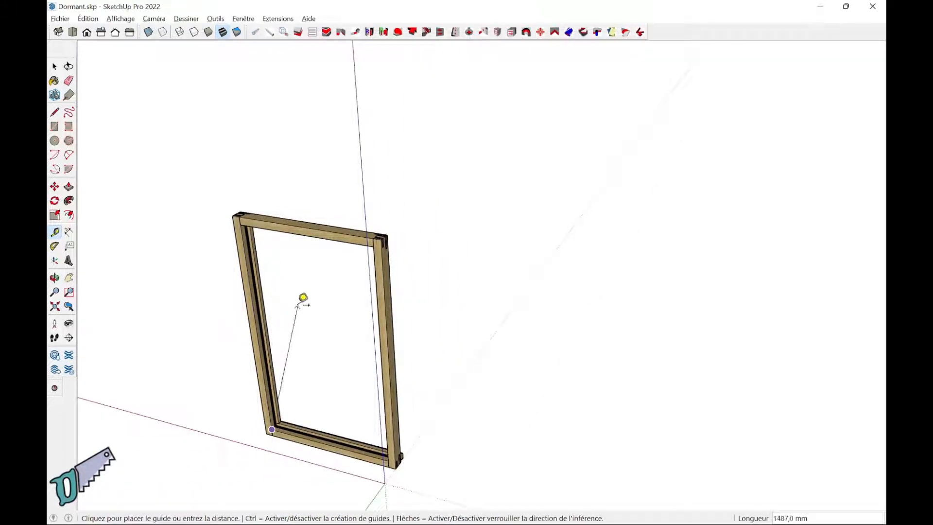
middle_drag(302, 298, 582, 146)
Step: Define a new part named Ouvrant_montant with dimensions 70 mm, 1254 mm and 60 mm
click(270, 33)
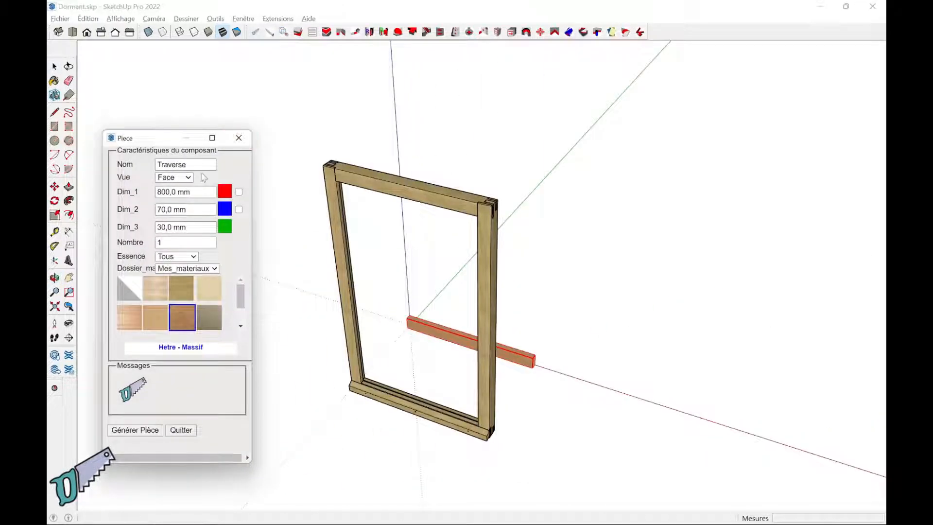
drag(195, 162, 78, 161)
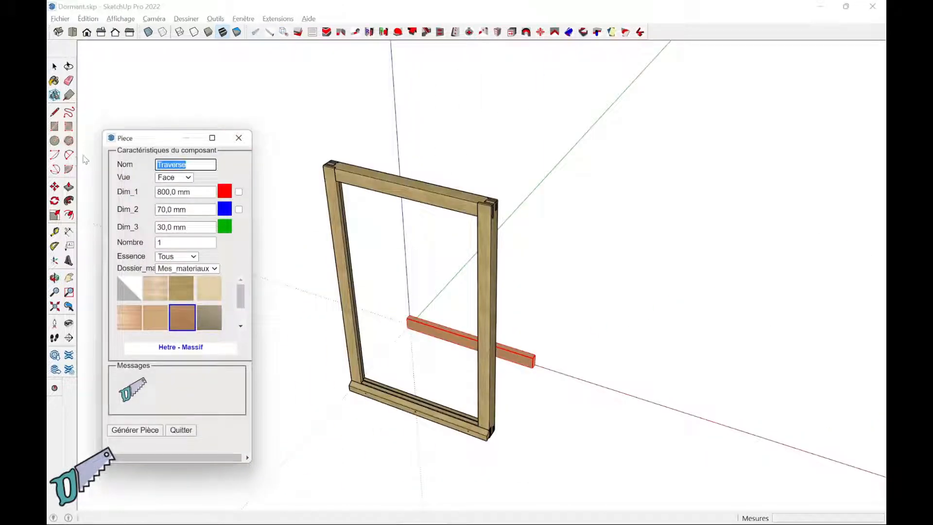
text(Ouvrant_montant)
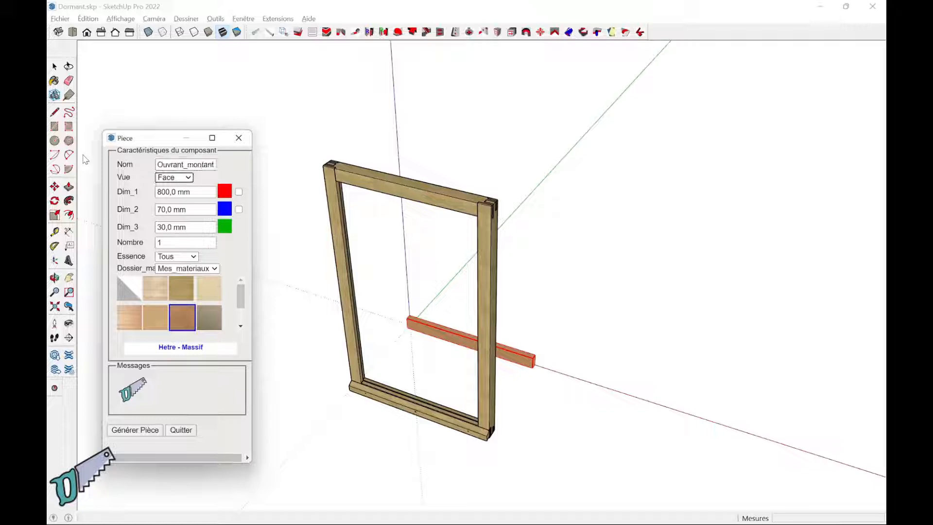
key(Tab)
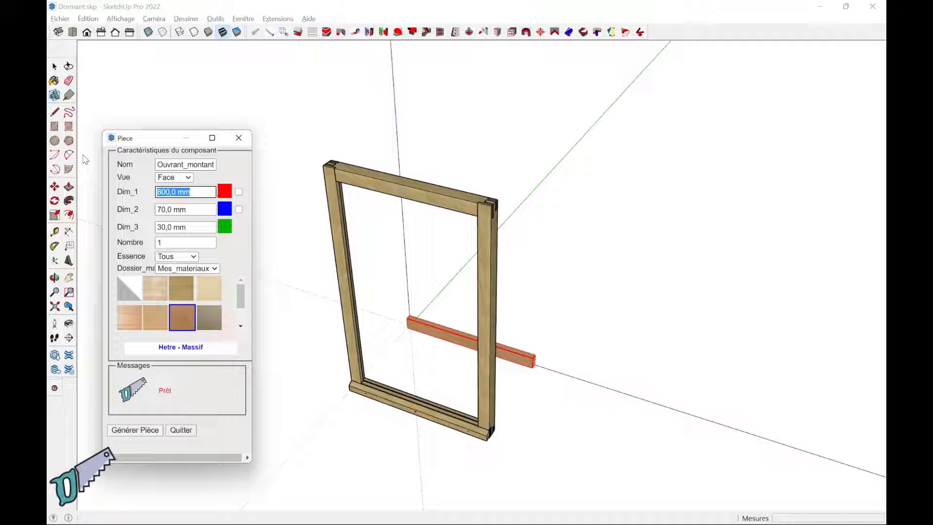
text(70)
key(Tab)
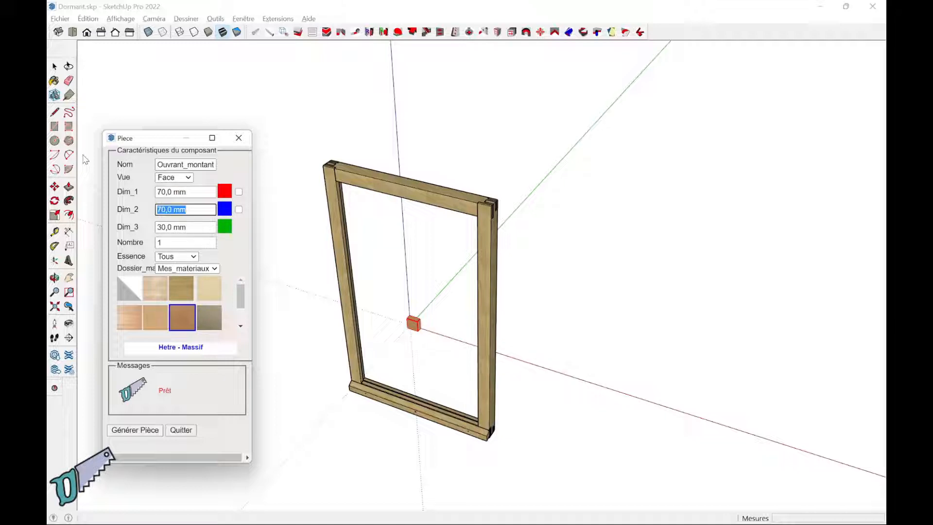
text(1254)
key(Tab)
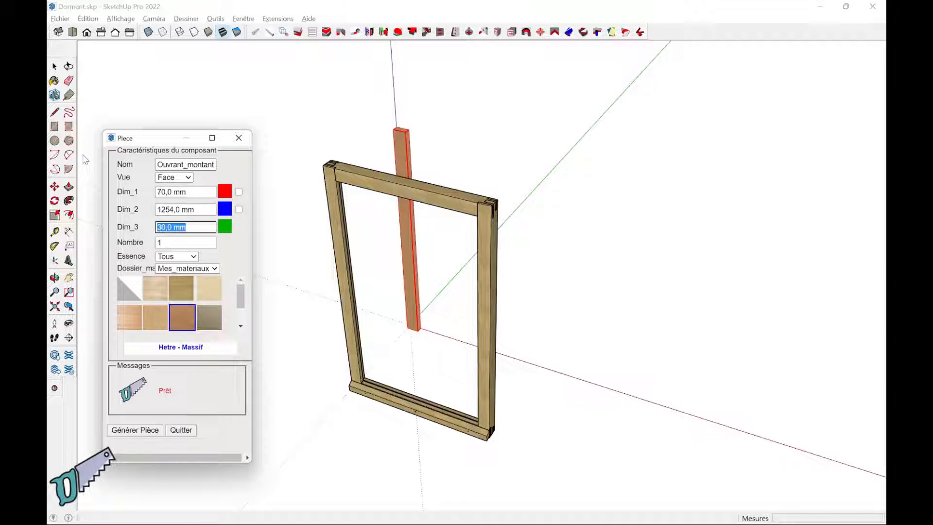
text(60)
key(Tab)
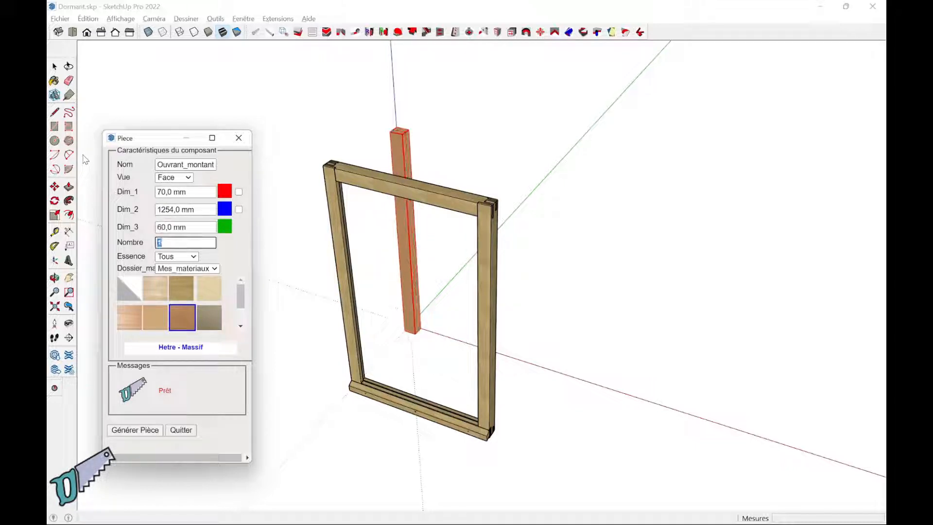
Step: Generate two Ouvrant_montant parts as an identical series in Chene - Massif
text(2)
key(Tab)
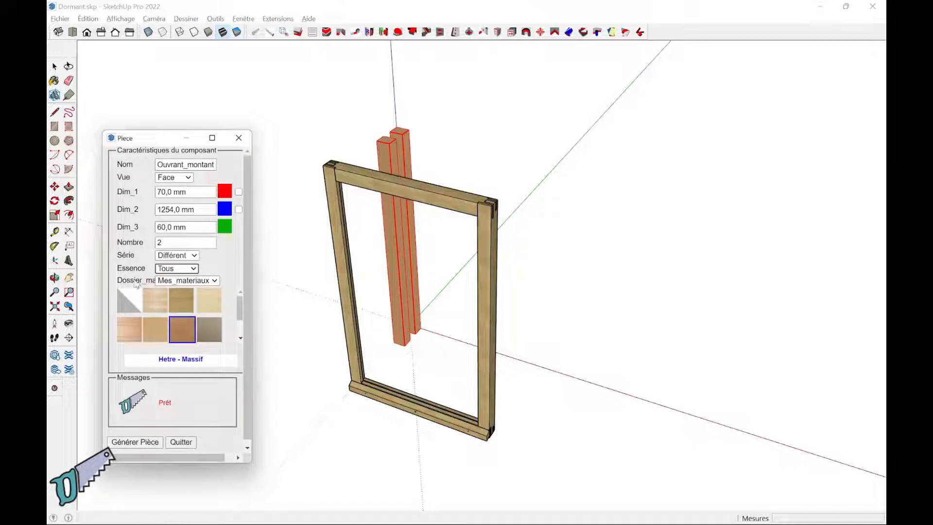
click(177, 256)
click(179, 268)
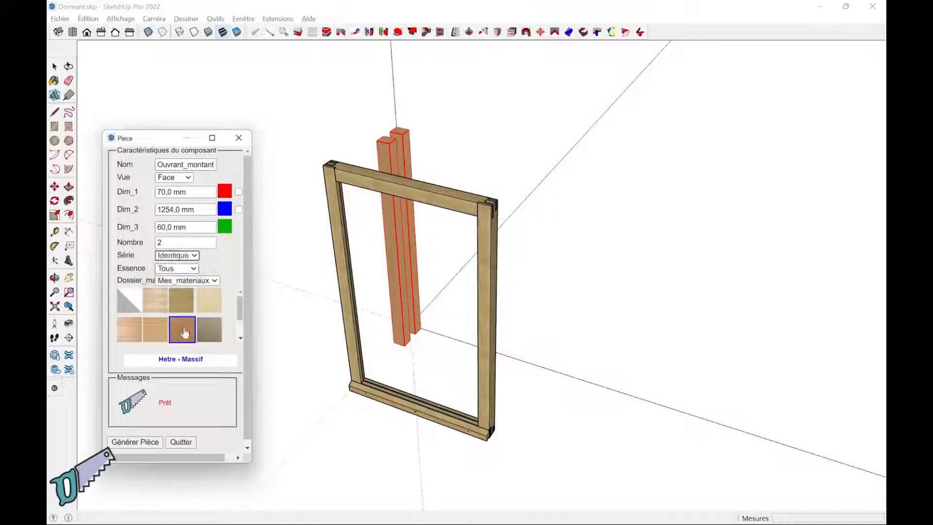
click(182, 302)
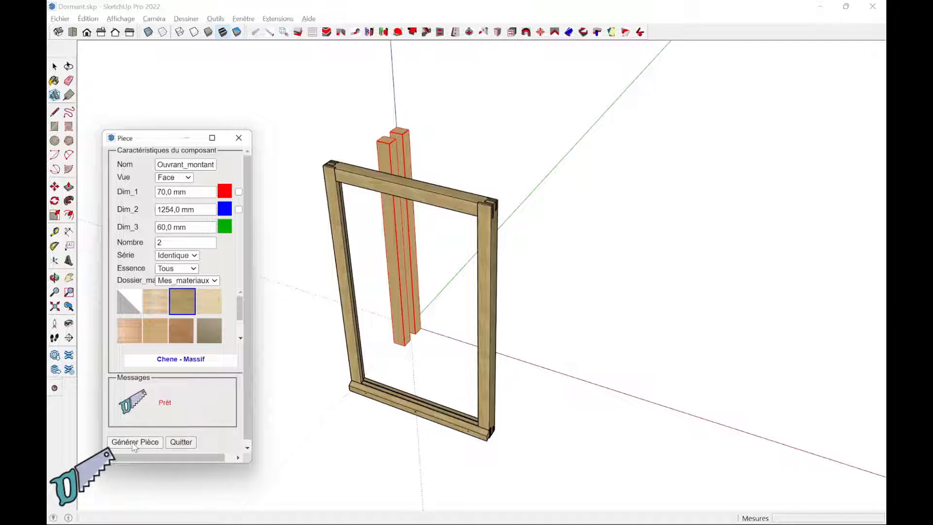
click(134, 443)
Step: Rename the next part in the generator as Ouvrant_Traverse
drag(187, 165, 208, 166)
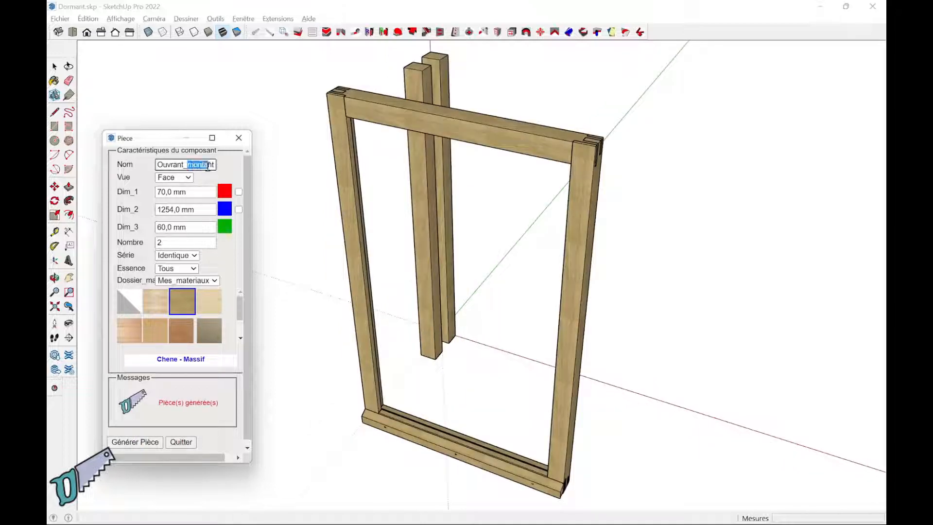
text(Tr)
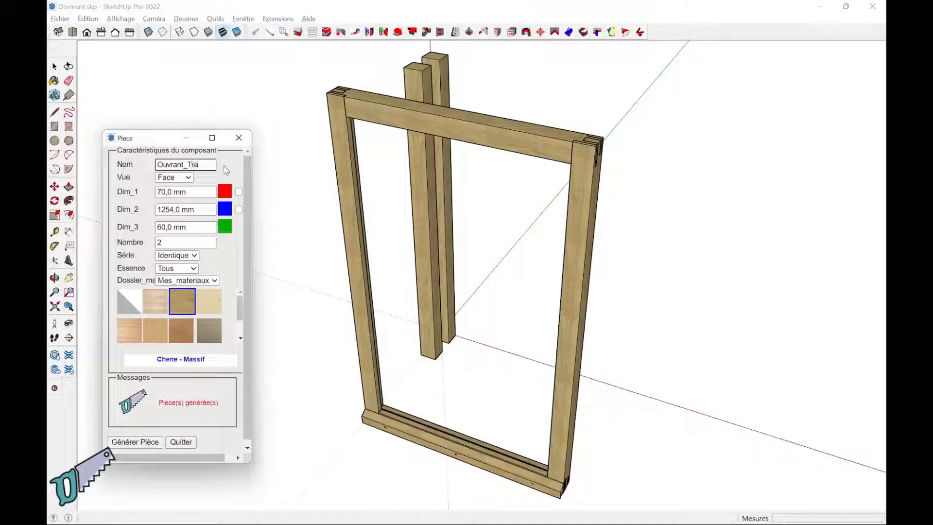
text(averse)
key(Return)
Step: Set Dim_1 to 614 mm and Dim_2 to 70 mm, generate the two sash rails and close the part generator
double_click(200, 192)
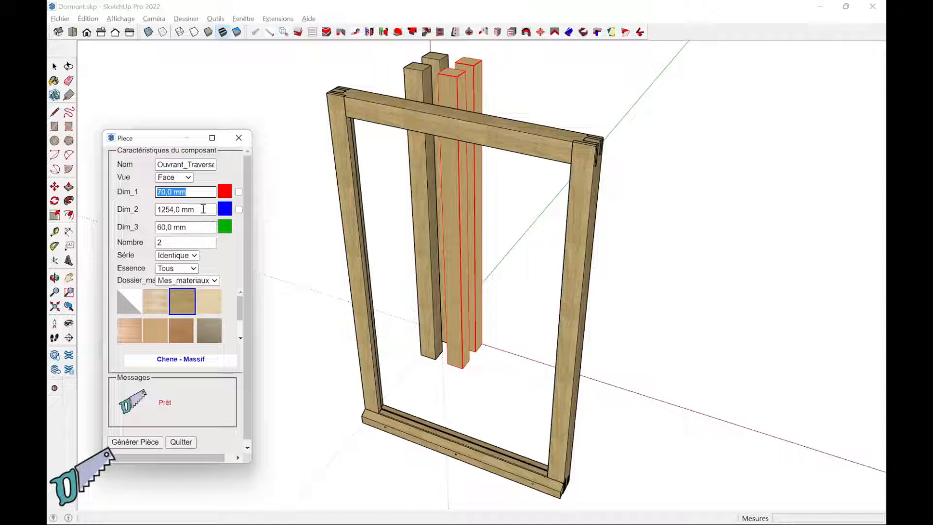
drag(203, 209, 125, 178)
text(614)
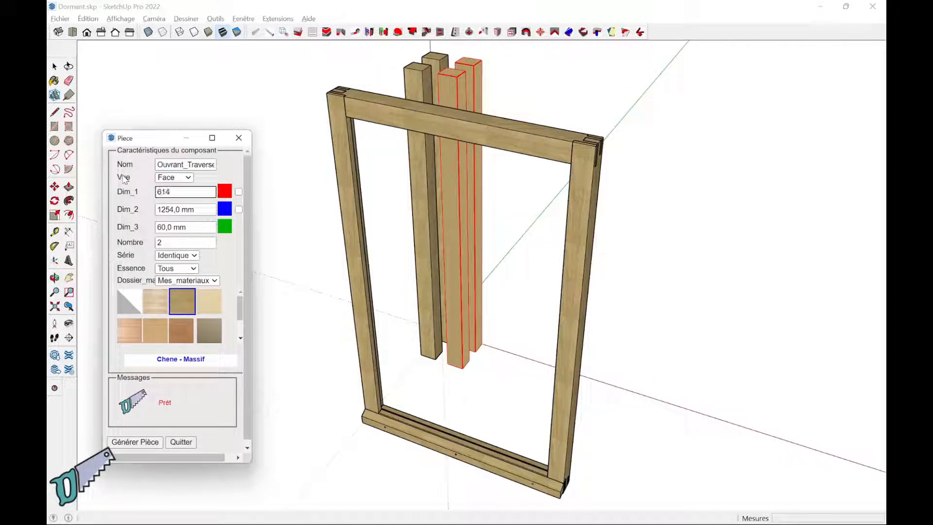
key(Tab)
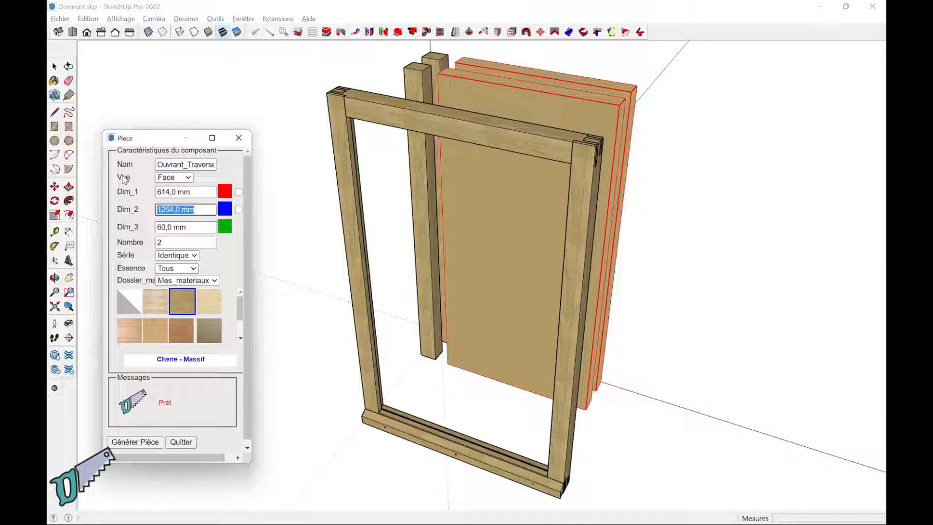
text(70)
key(Tab)
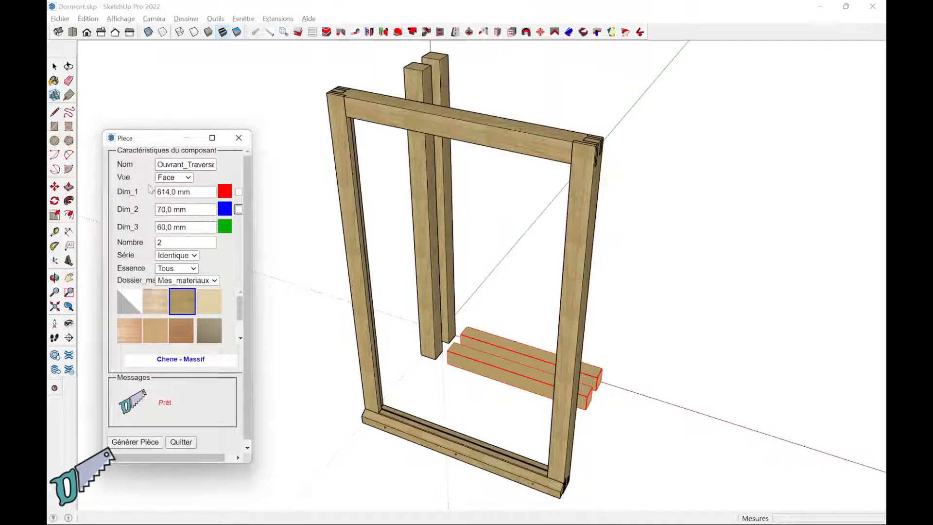
click(154, 442)
click(181, 442)
Step: Hide the fixed frame group so that only the sash stiles and rails remain
scroll(196, 426, down, 3)
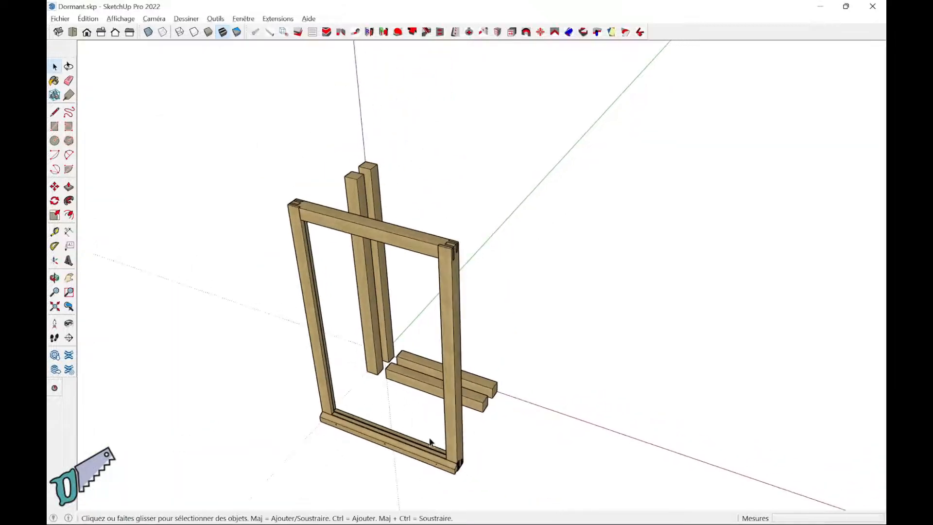
click(452, 469)
right_click(452, 469)
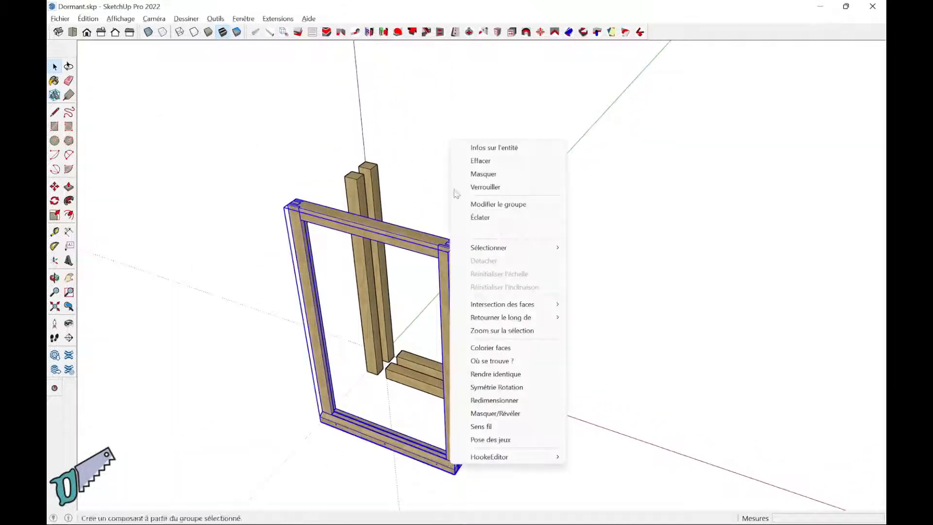
click(487, 174)
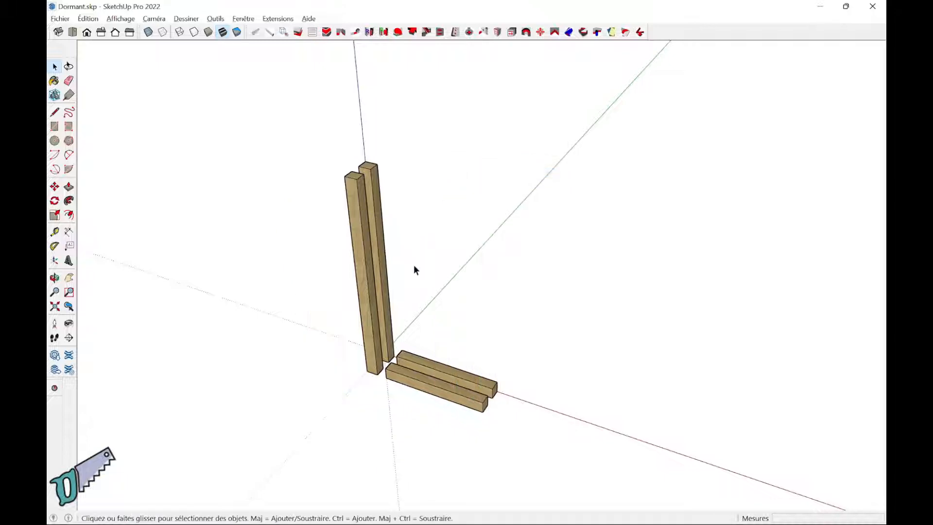
Step: Move the front sash rail so its lower corner meets the inner foot of the front stile
middle_drag(414, 267, 408, 370)
scroll(407, 448, up, 5)
scroll(403, 430, up, 1)
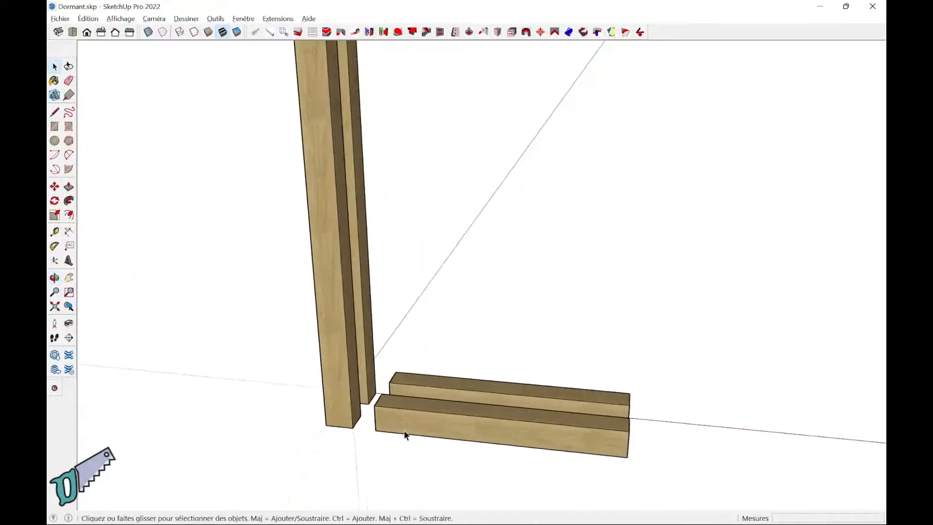
click(404, 427)
key(m)
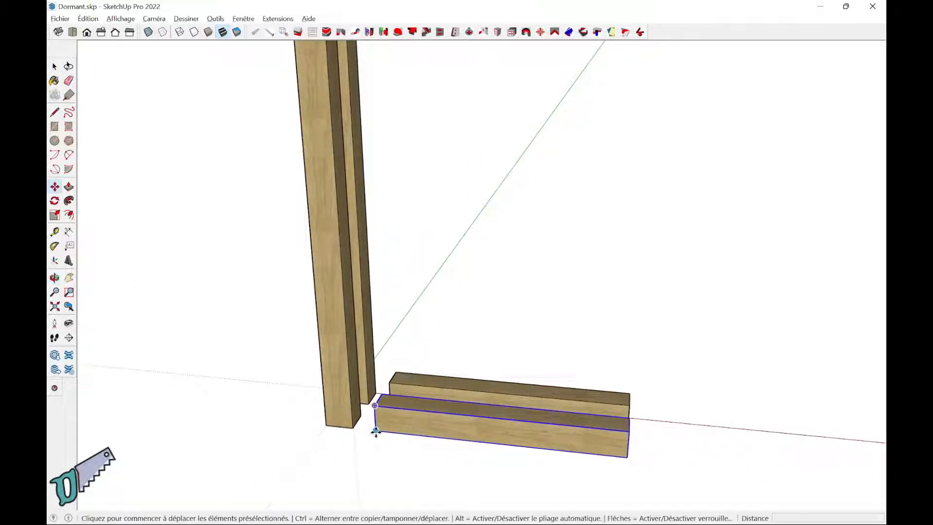
click(375, 429)
click(350, 428)
scroll(414, 366, down, 1)
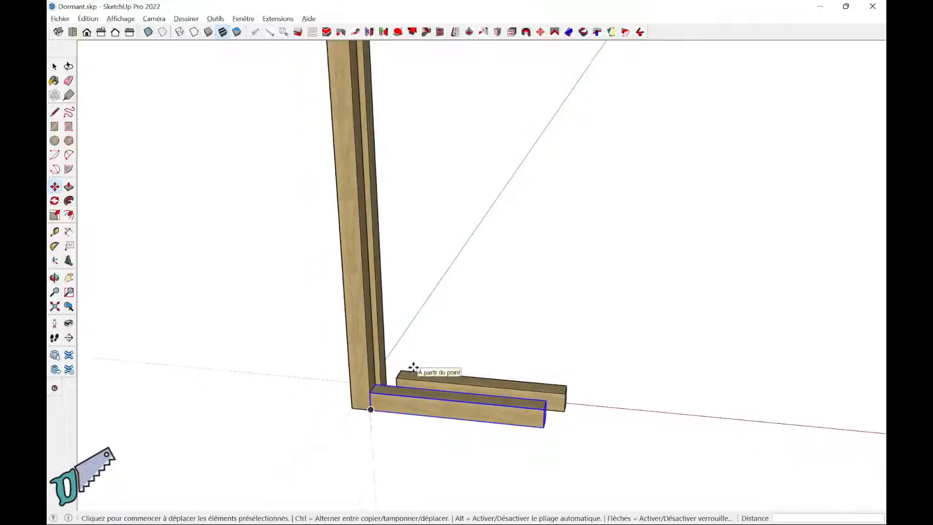
Step: Move the other sash rail up so its corner meets the upper inner corner of the front stile
key(space)
click(413, 381)
key(m)
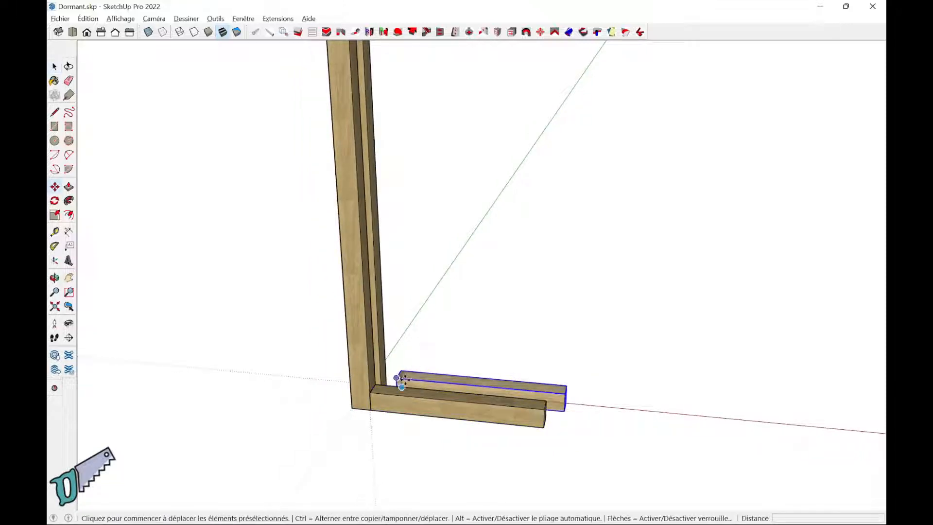
click(397, 377)
scroll(373, 248, down, 2)
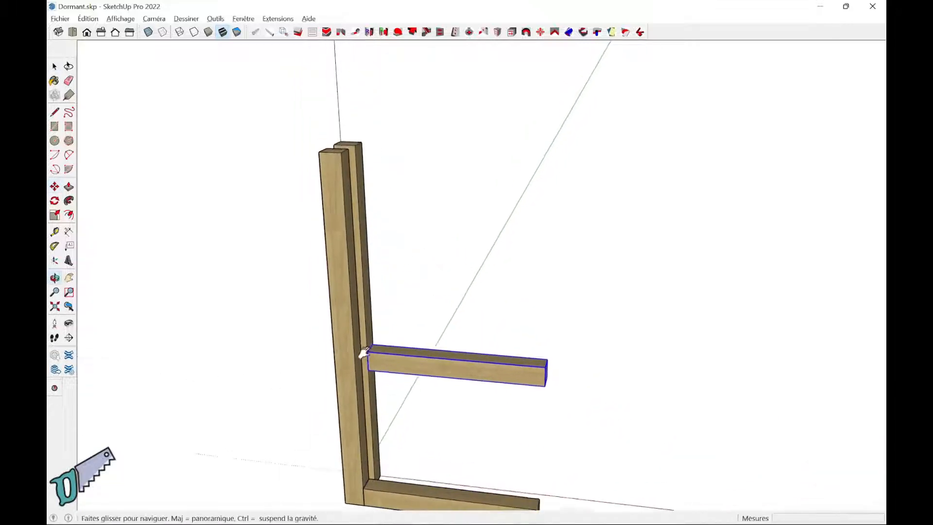
click(343, 150)
Step: Move the rear stile by its upper corner to the free end of the upper rail to close the sash
key(space)
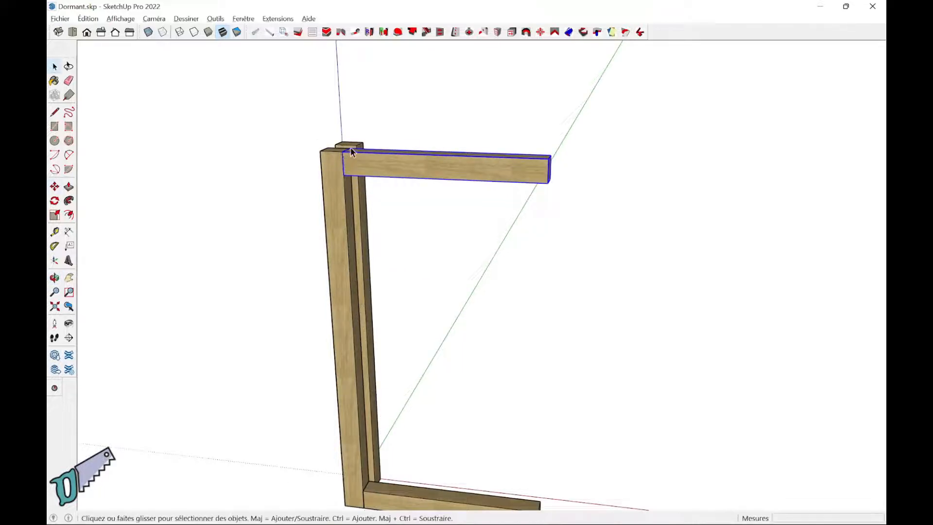
click(349, 147)
key(m)
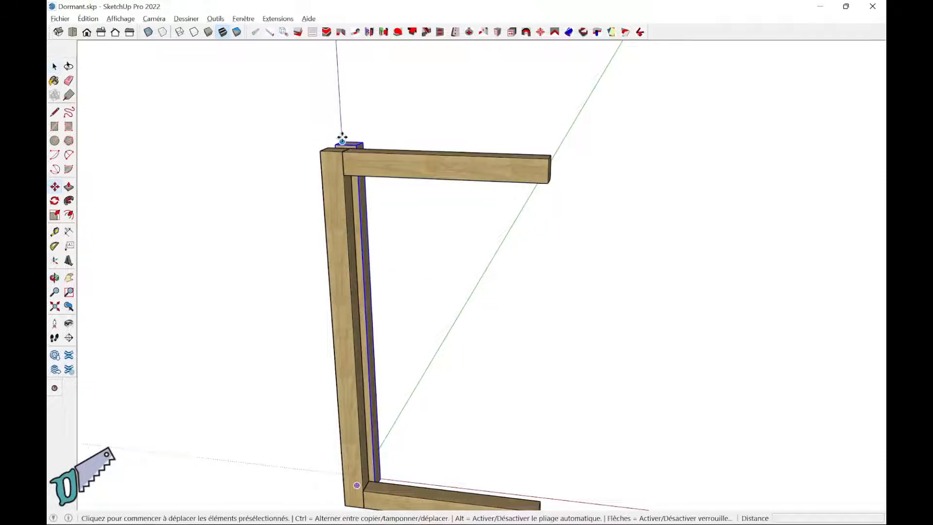
click(335, 144)
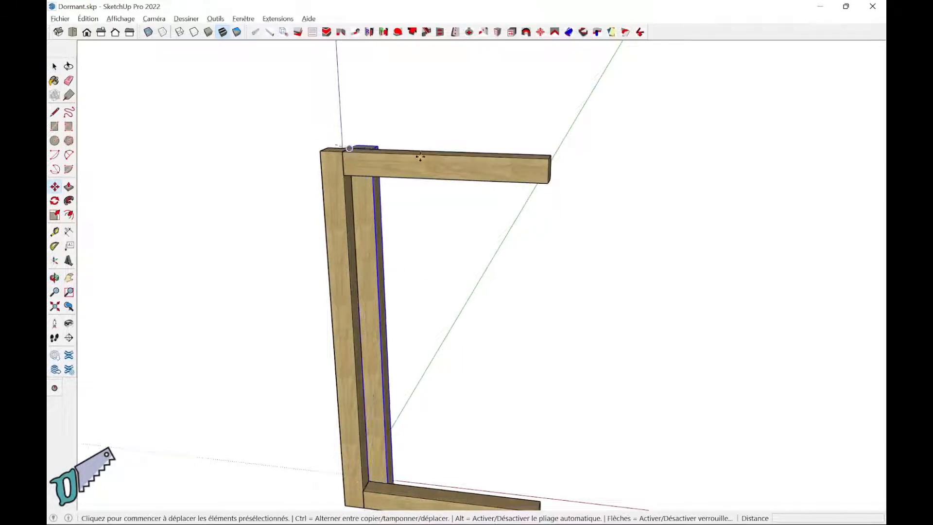
click(553, 161)
scroll(586, 236, down, 1)
middle_drag(586, 235, 380, 321)
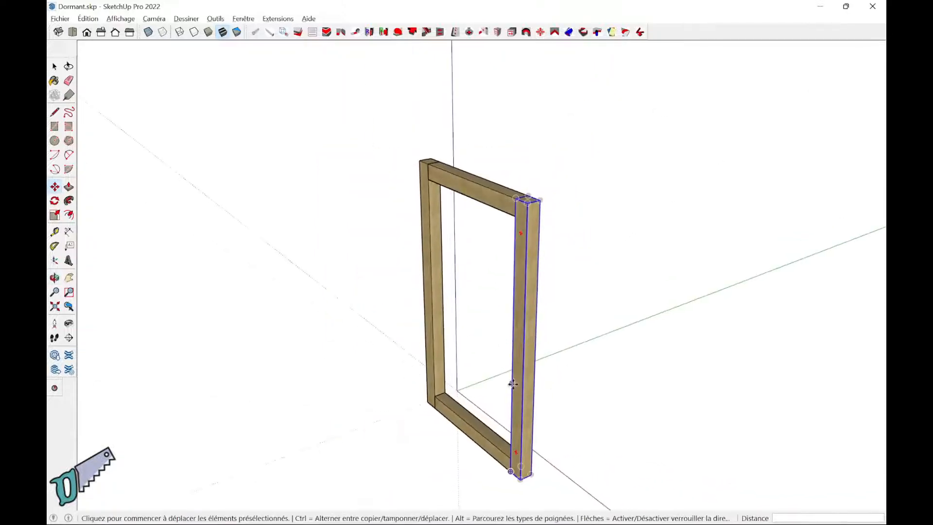
Step: Flip the second stile and the lower rail with Symétrie Rotation so the identical parts mirror their counterparts
right_click(530, 396)
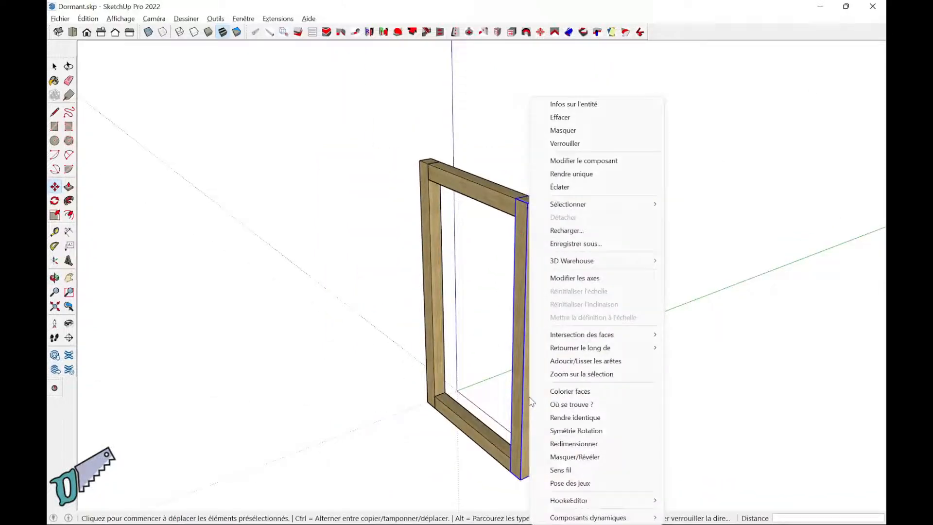
click(579, 430)
scroll(544, 425, up, 3)
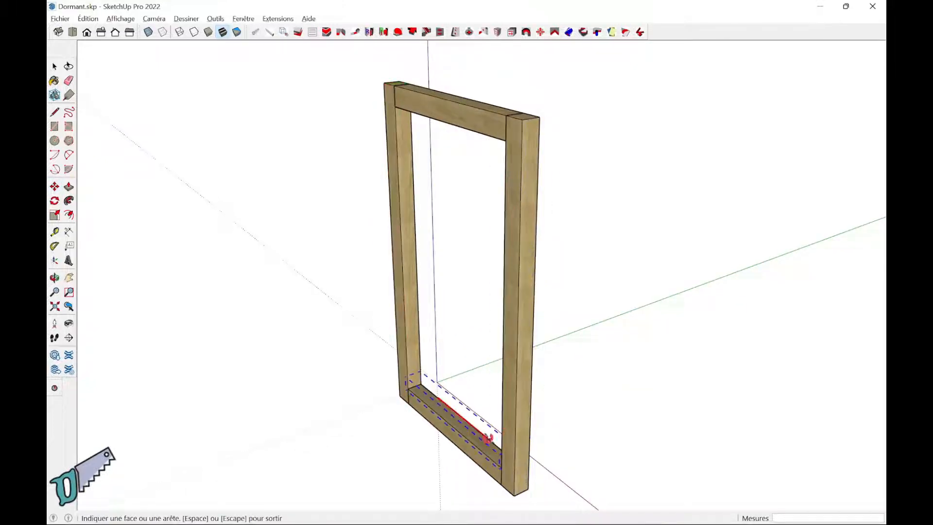
middle_drag(485, 444, 708, 444)
key(space)
scroll(435, 292, up, 5)
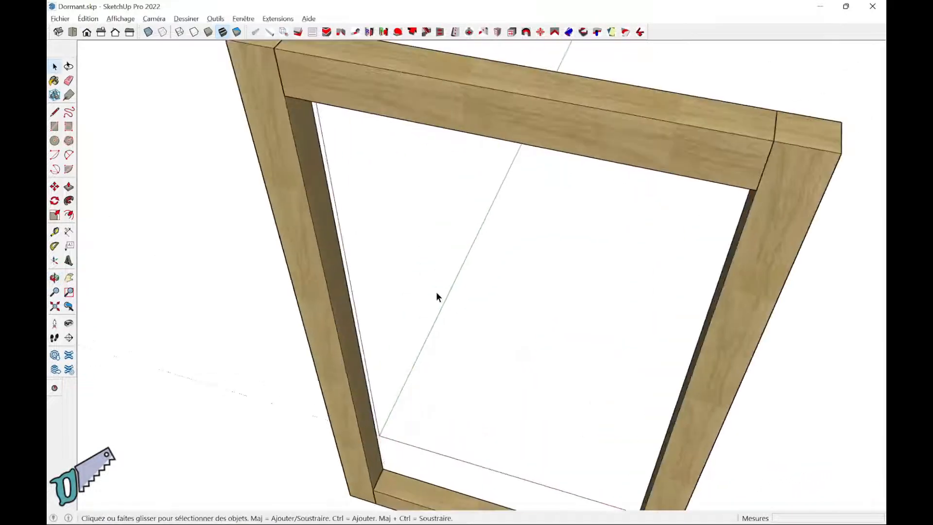
scroll(401, 217, down, 2)
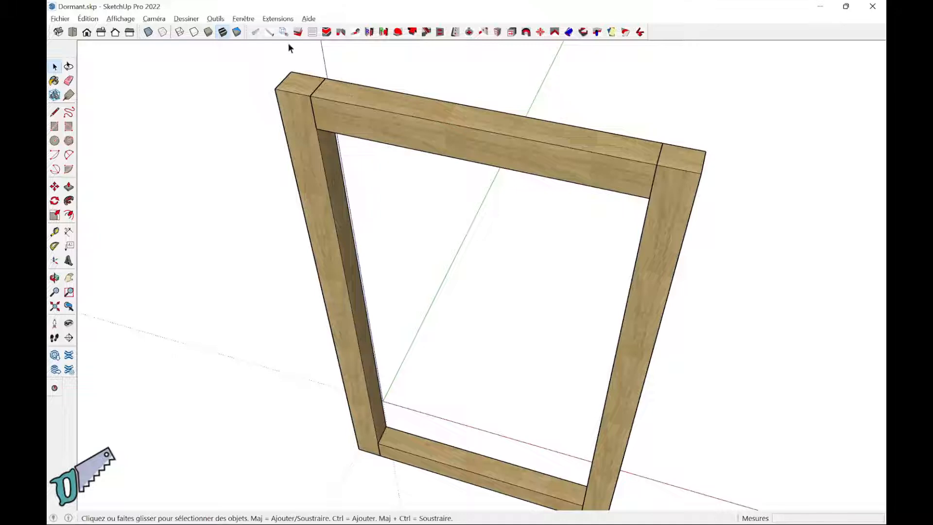
Step: Machine a Feuillure 15 mm deep and 45 mm wide along the outer front edges of the sash stiles and rails
click(326, 33)
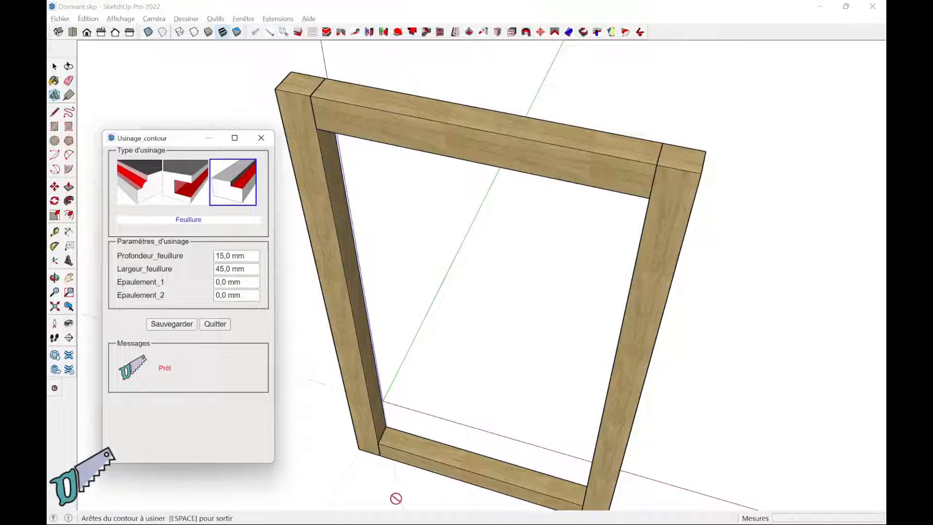
scroll(369, 457, up, 3)
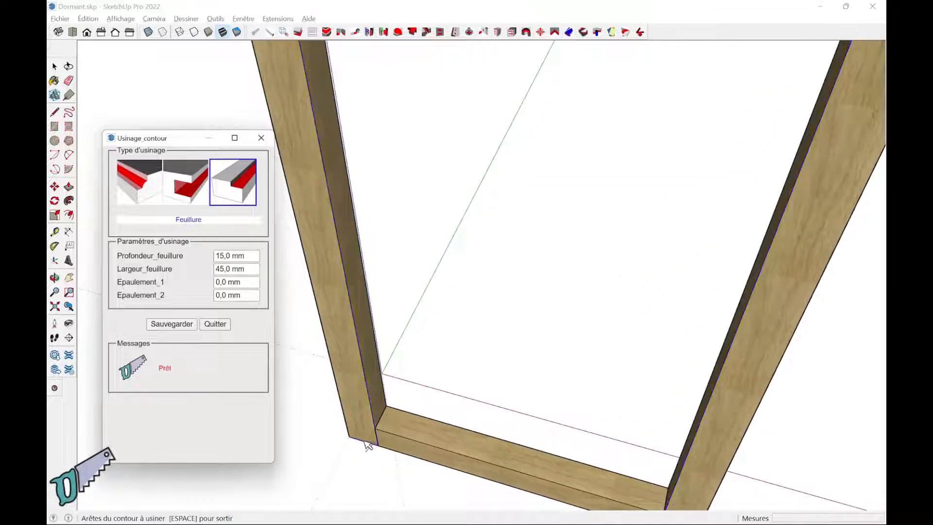
scroll(370, 442, up, 3)
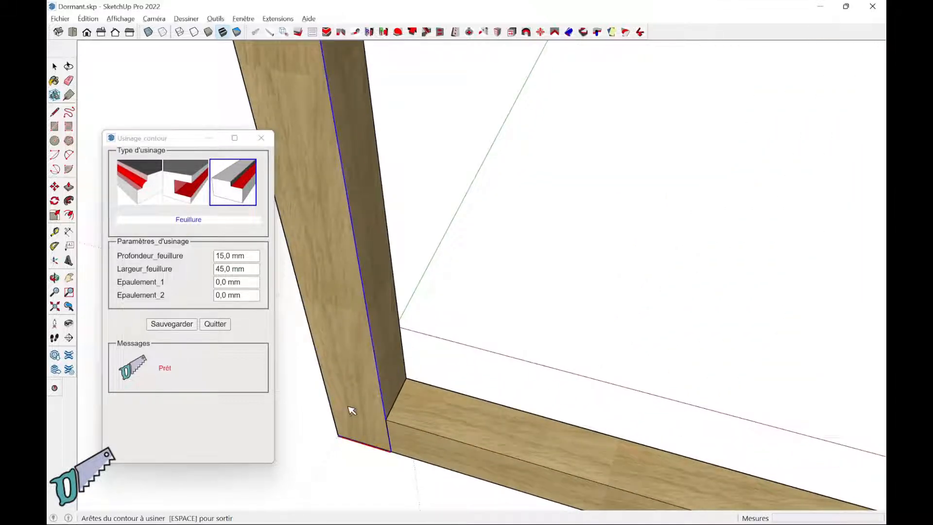
click(332, 396)
scroll(333, 369, down, 2)
middle_drag(311, 184, 355, 191)
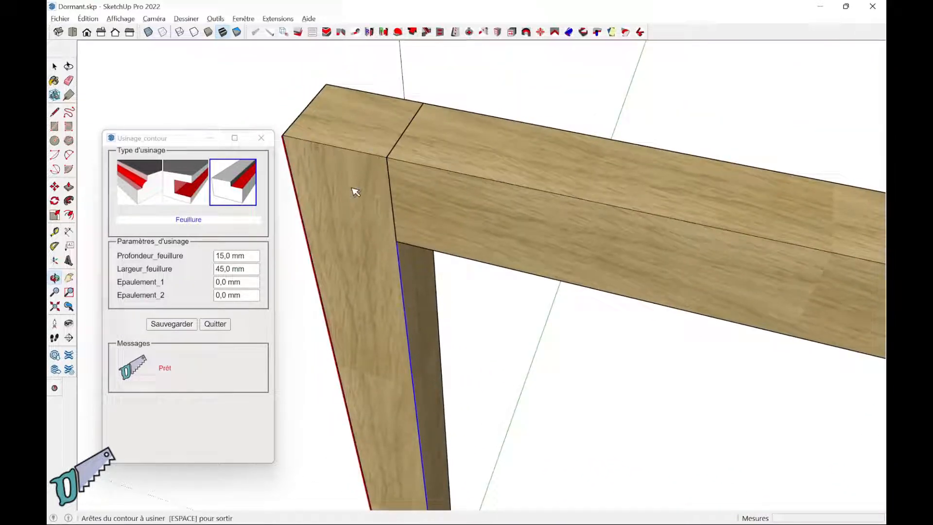
click(360, 157)
click(487, 194)
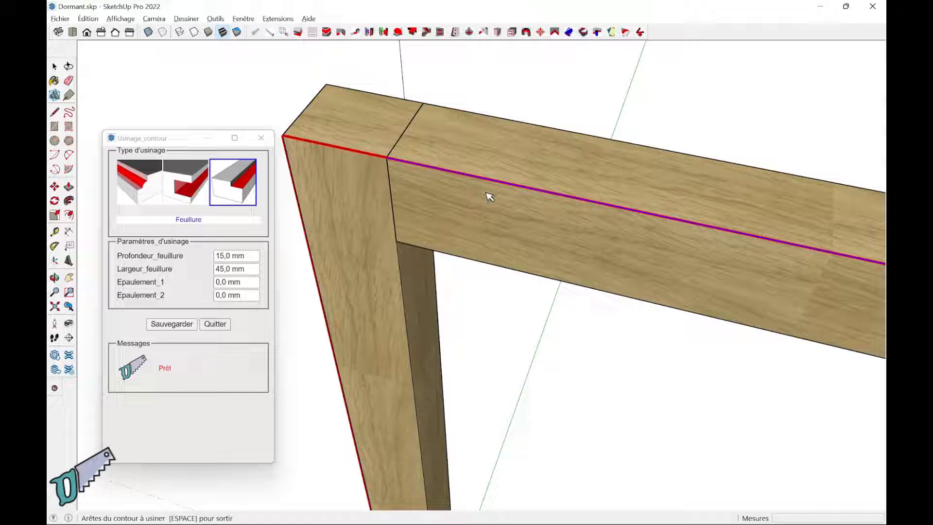
right_click(486, 193)
click(508, 199)
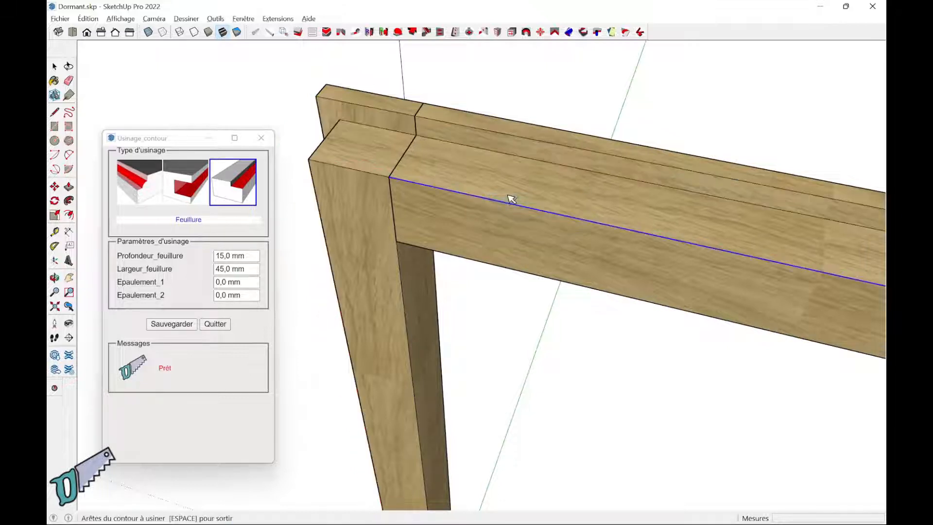
Step: Set the rebate depth to 20 mm and machine the inner front edges of both stiles
scroll(510, 198, down, 2)
shift+middle_drag(470, 233, 532, 252)
scroll(457, 221, down, 1)
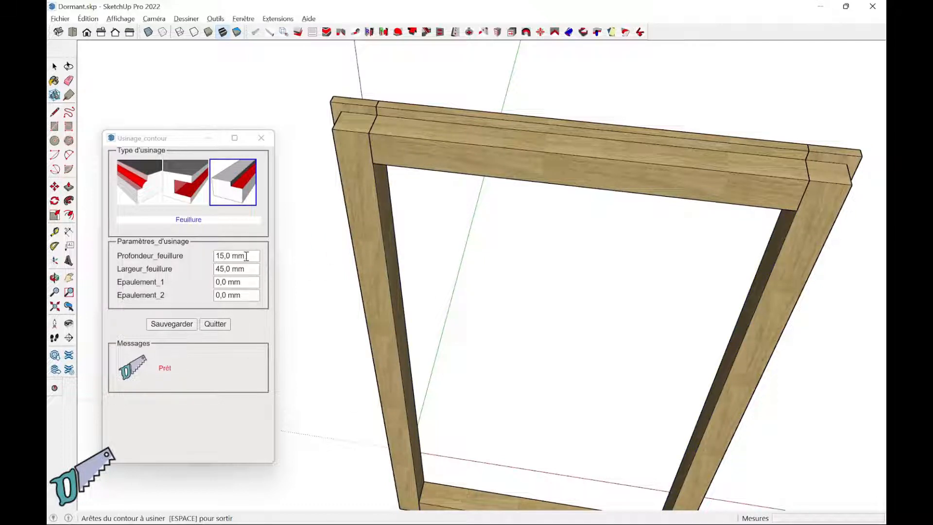
click(218, 255)
text(20)
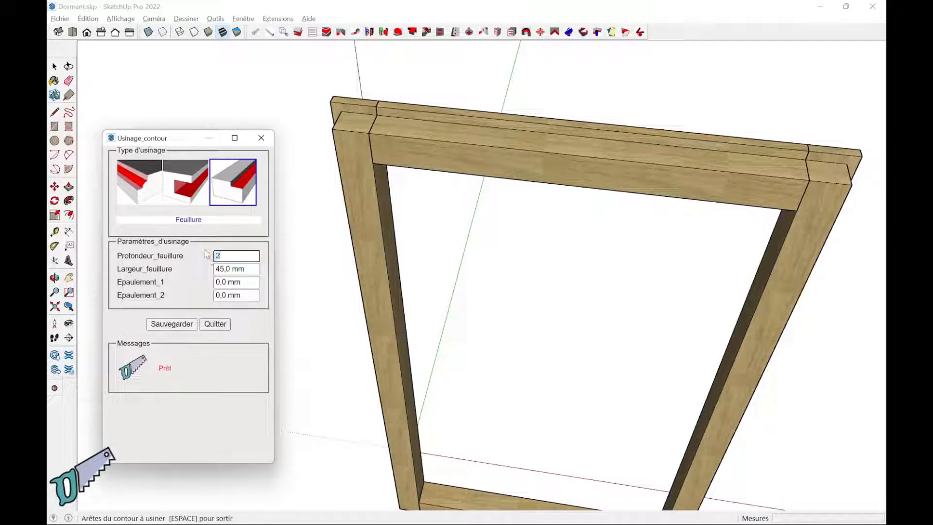
key(Tab)
click(391, 331)
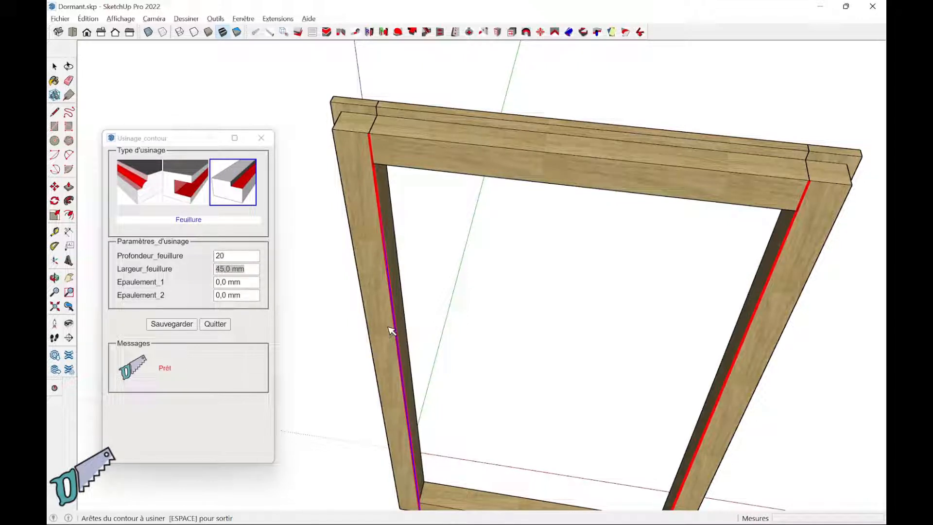
right_click(391, 331)
click(427, 333)
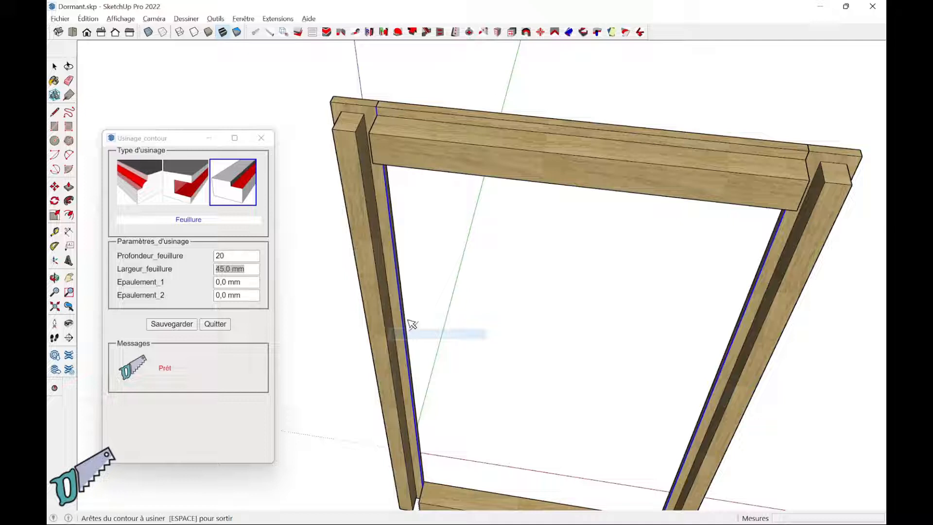
Step: Machine the same 20 mm deep rebate along the inner front edges of both rails and quit the contour machining tool
click(485, 176)
right_click(485, 176)
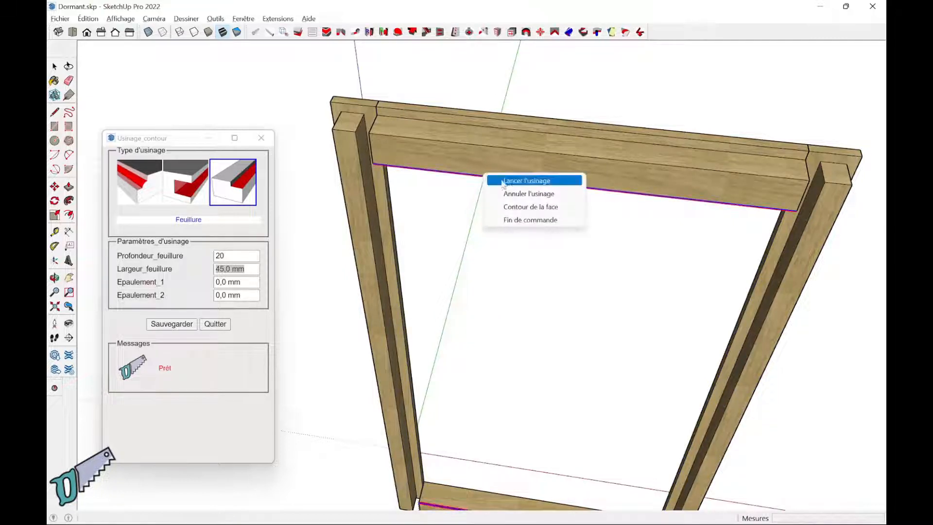
click(511, 184)
middle_drag(500, 198, 698, 190)
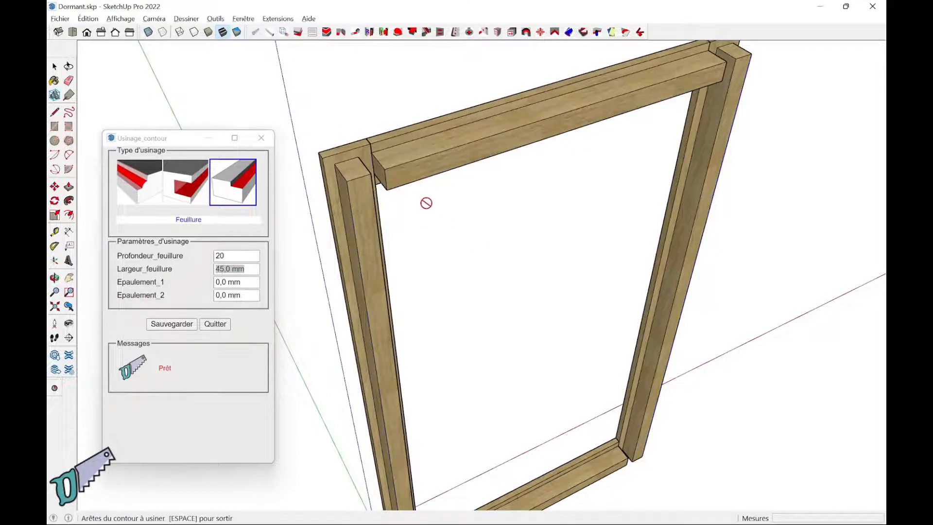
middle_drag(425, 202, 261, 254)
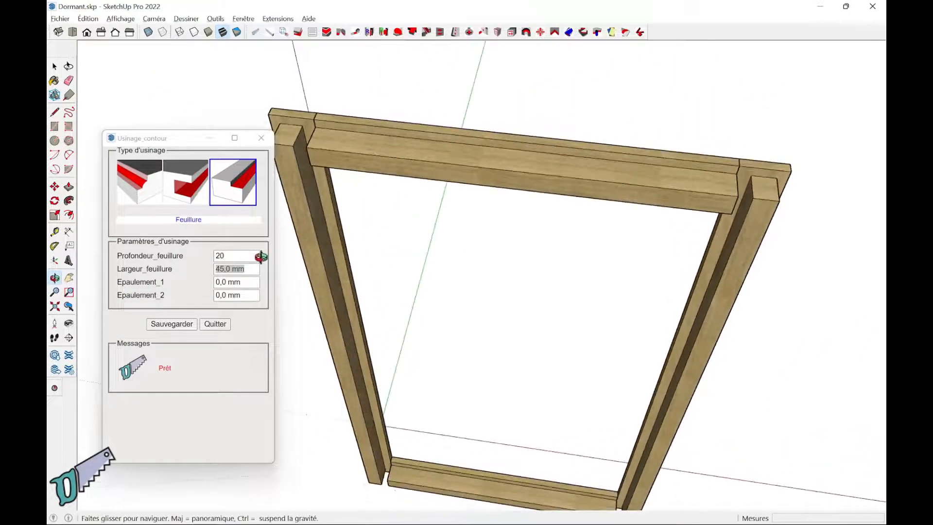
click(220, 322)
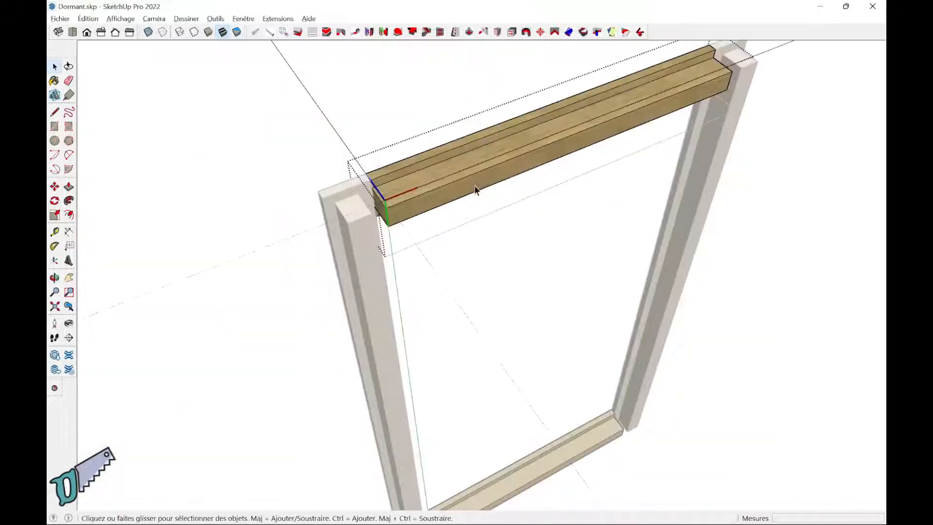
Step: Split the upper rail's near end face with a 35 mm line at the rebate and extend its front part 20 mm to the stile
scroll(475, 188, up, 2)
middle_drag(248, 202, 358, 202)
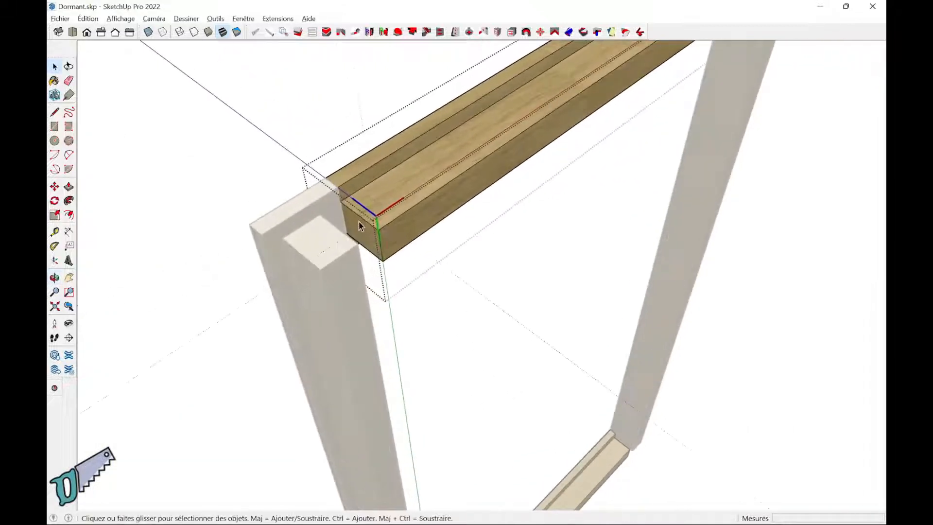
scroll(358, 214, up, 2)
key(l)
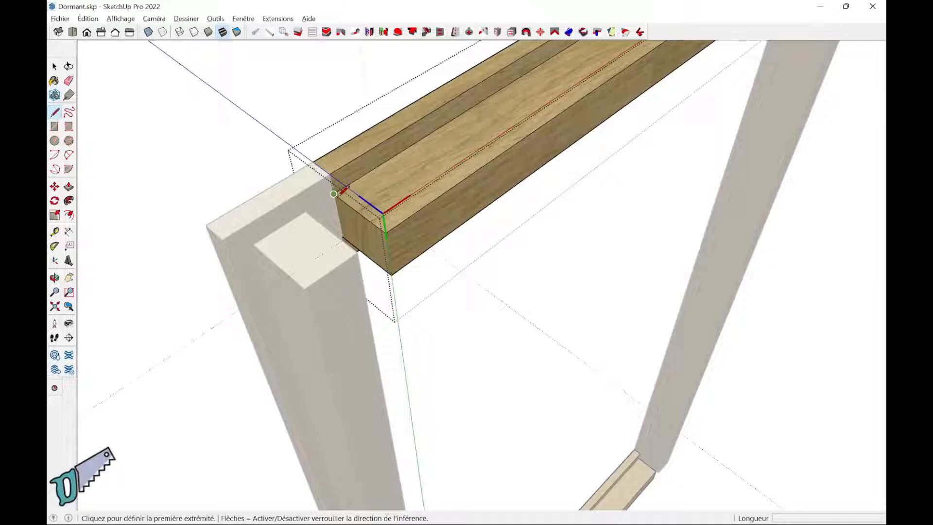
click(333, 194)
click(343, 236)
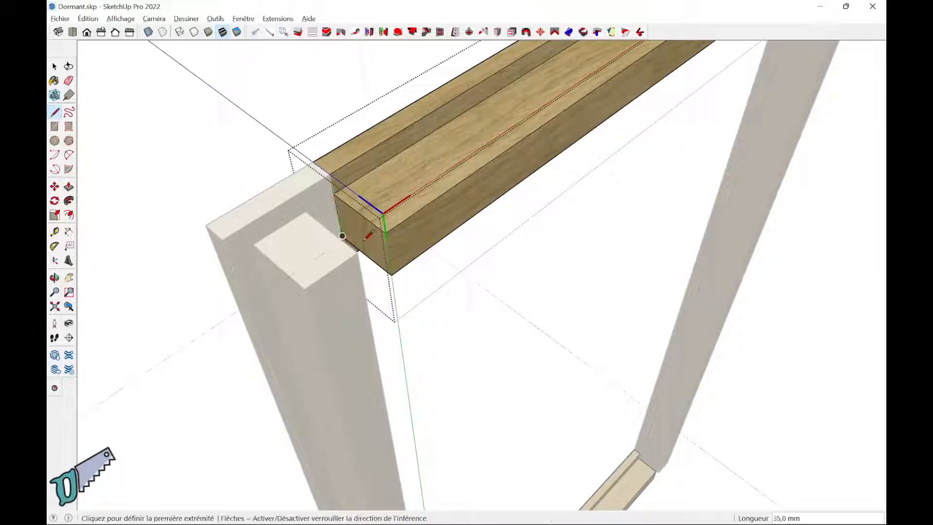
key(p)
click(374, 243)
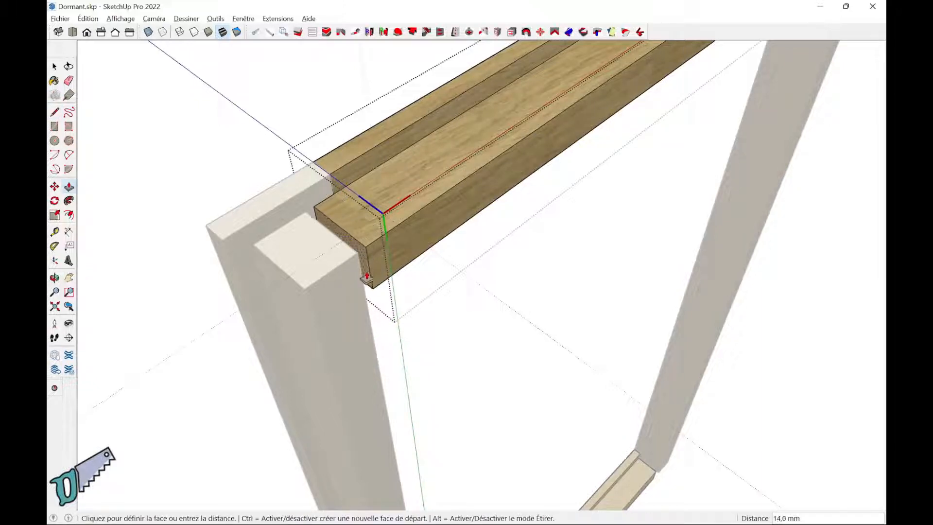
click(367, 312)
scroll(536, 293, down, 2)
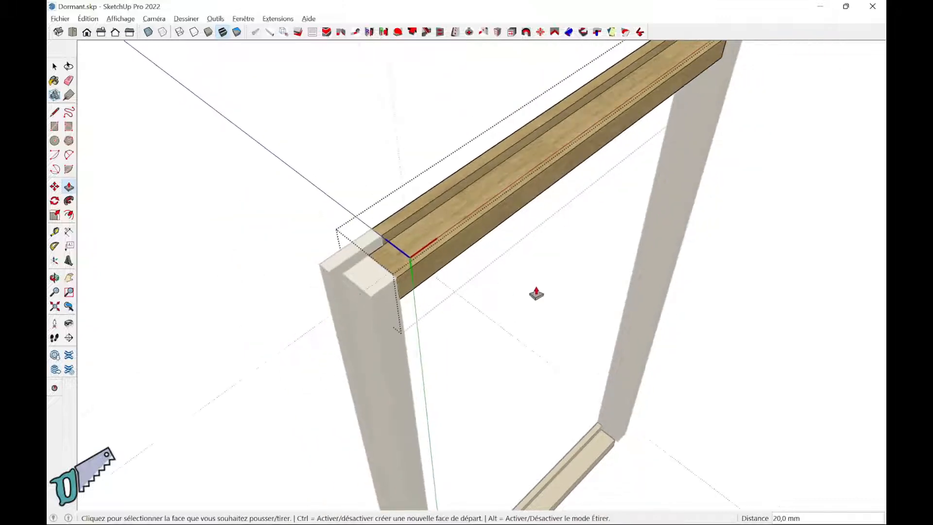
Step: Split the upper rail's opposite end face with a line at the rebate and extend its front part 20 mm to the stile
middle_drag(537, 294, 140, 250)
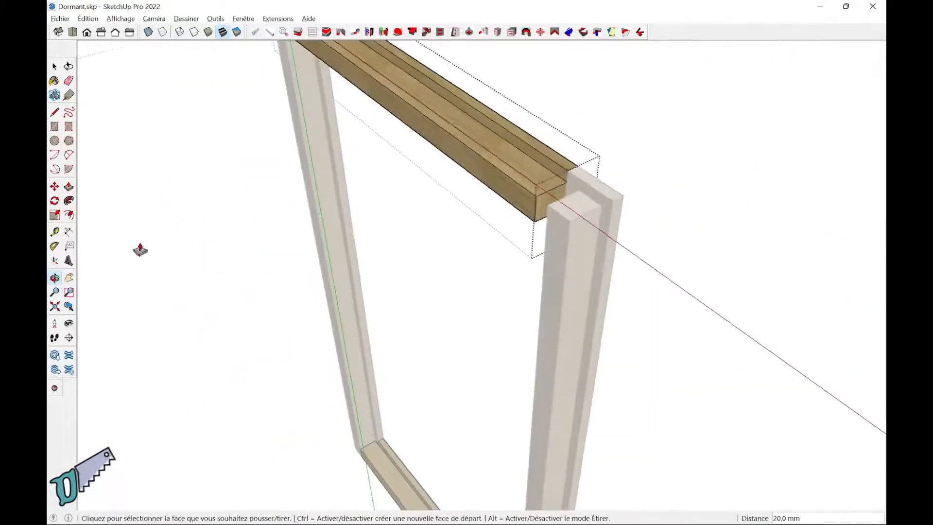
scroll(475, 246, up, 1)
scroll(589, 184, up, 3)
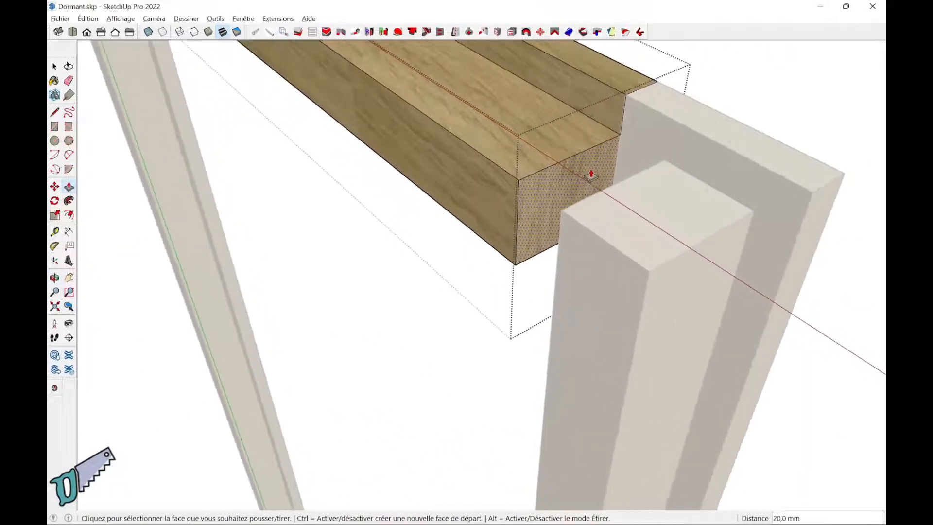
key(l)
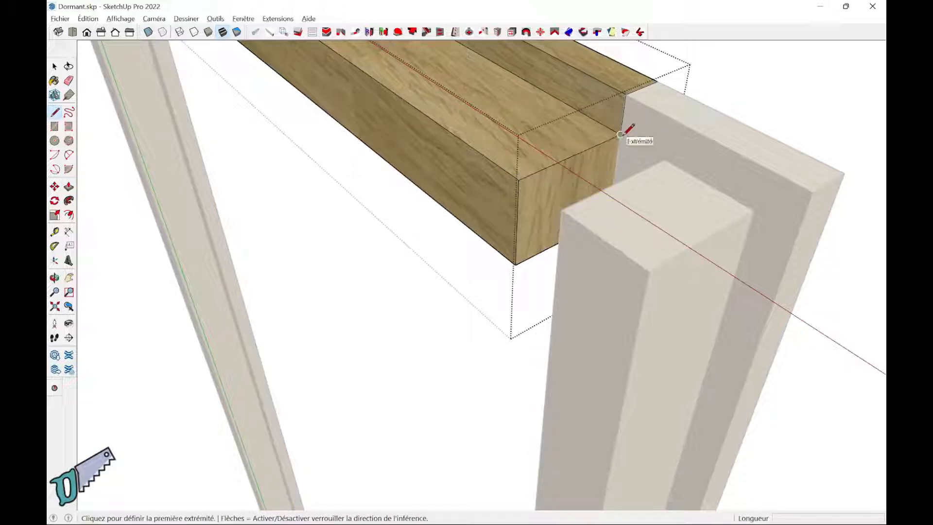
click(620, 134)
middle_drag(602, 183, 558, 243)
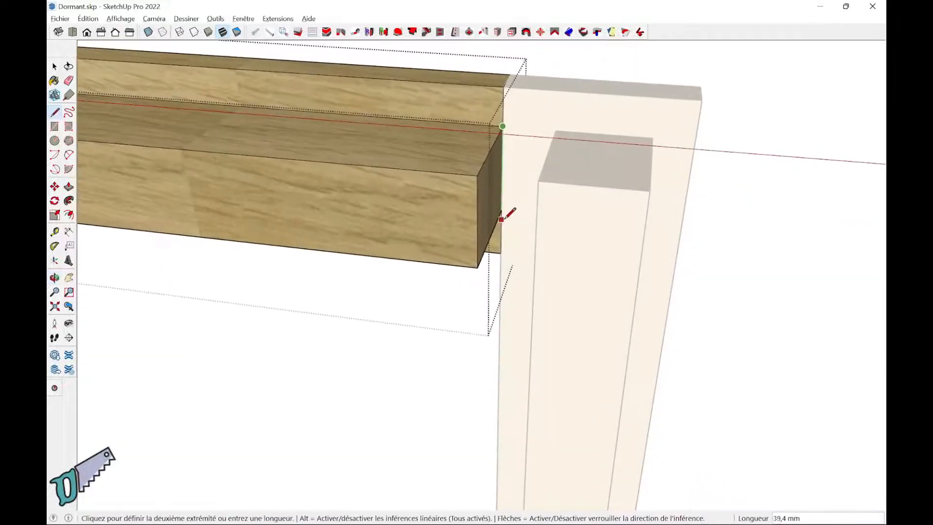
key(p)
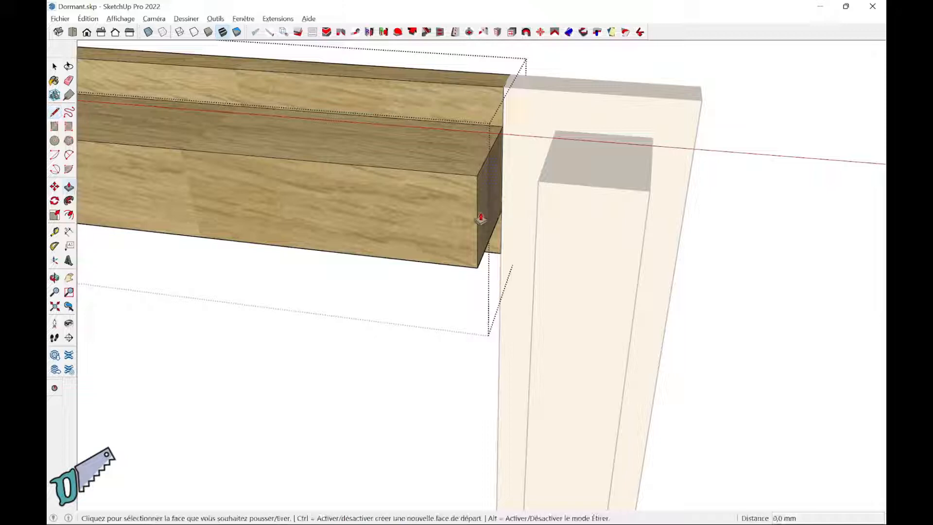
click(489, 217)
click(540, 193)
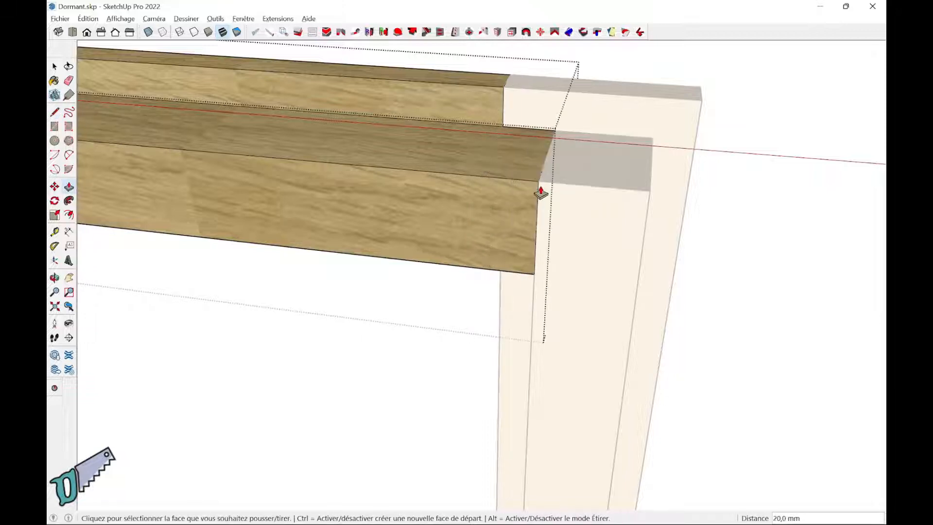
scroll(540, 212, down, 2)
scroll(540, 212, down, 3)
key(space)
Step: Machine a Droit tenon on the upper rail: Arasement 35, Epaisseur 10 mm, Longueur 35, both Epaulements 0, Direction Perpendiculaire
middle_drag(825, 301, 478, 371)
middle_drag(474, 283, 442, 376)
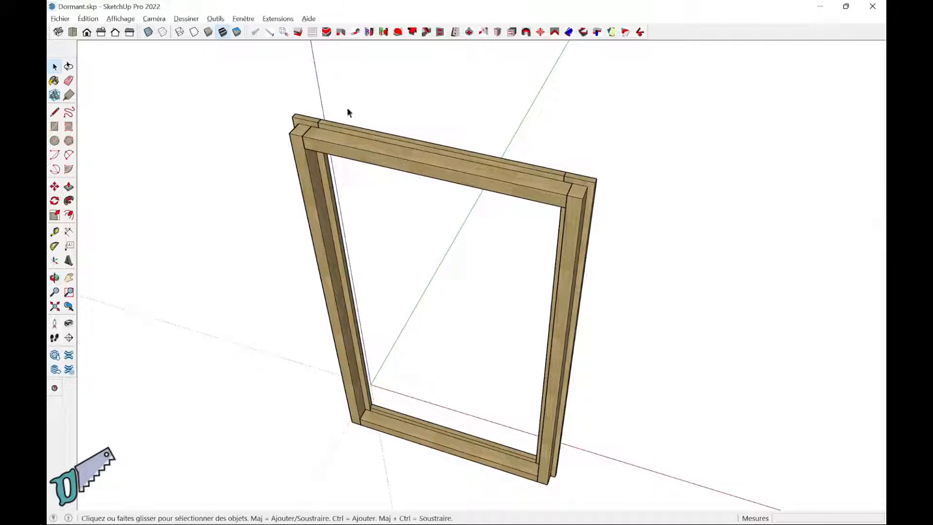
click(369, 35)
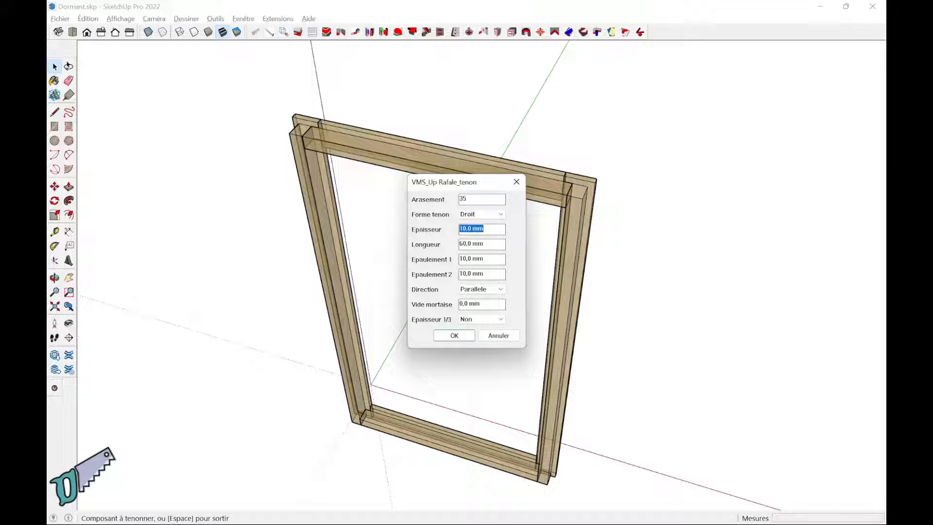
key(Tab)
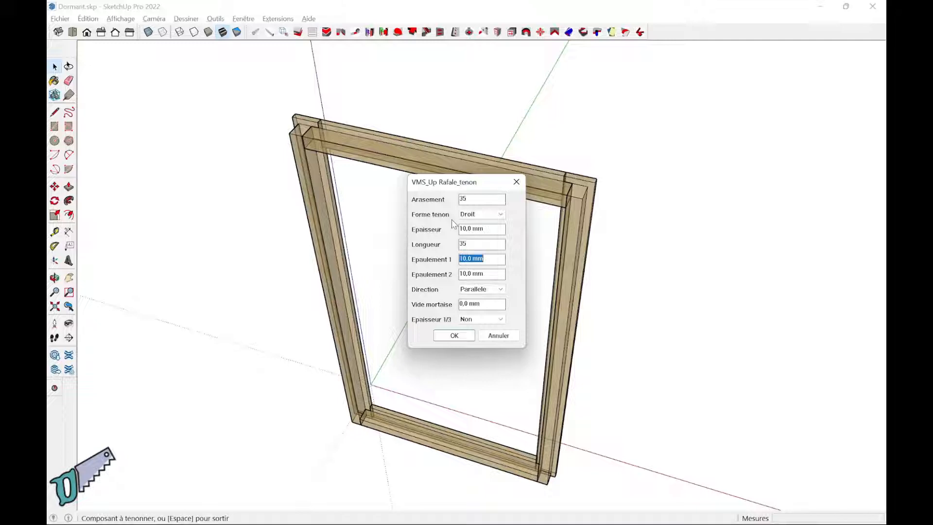
text(0)
key(Tab)
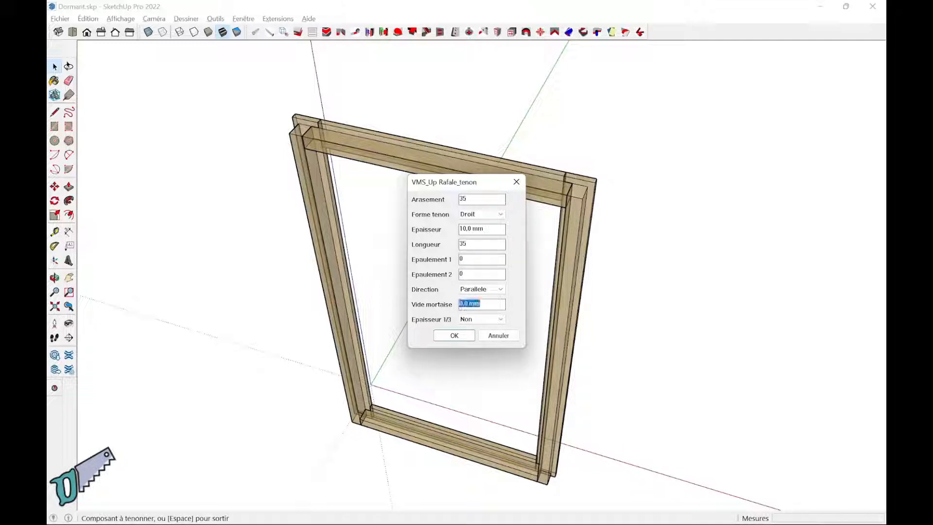
click(488, 290)
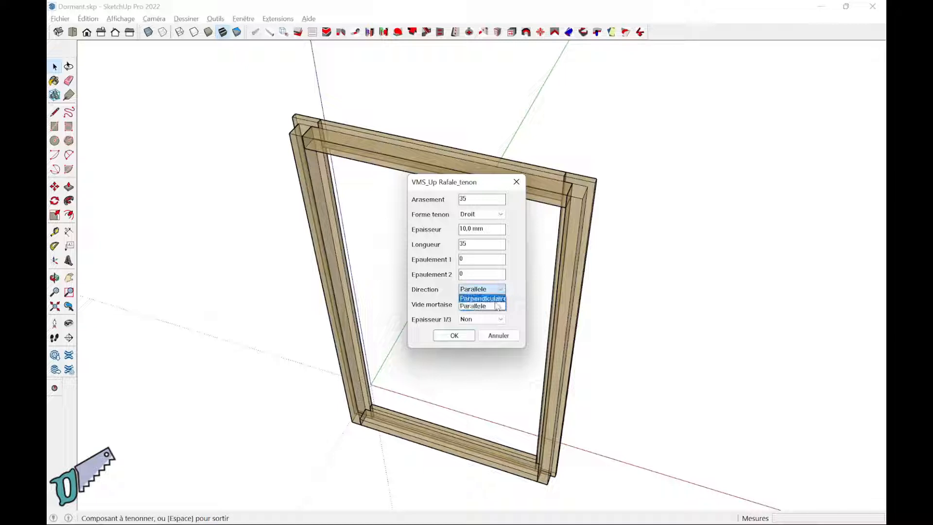
click(498, 299)
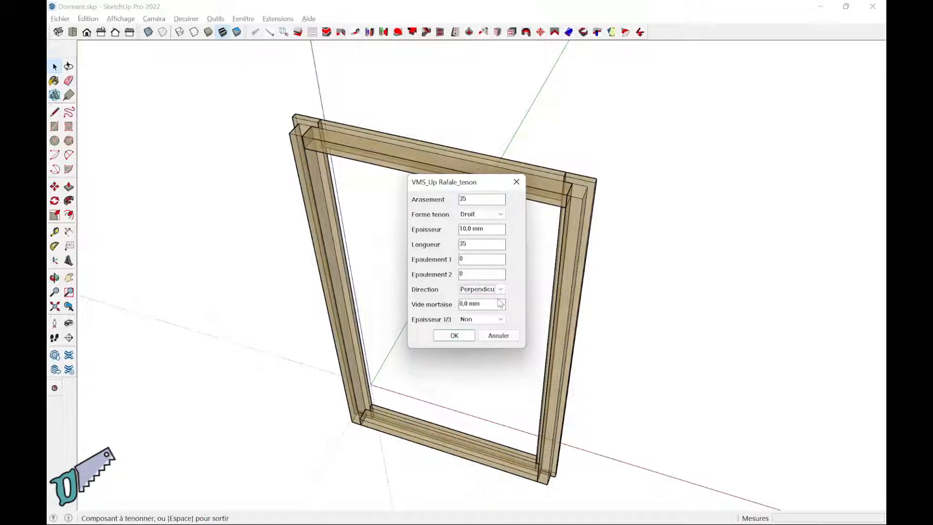
click(453, 336)
scroll(539, 256, up, 5)
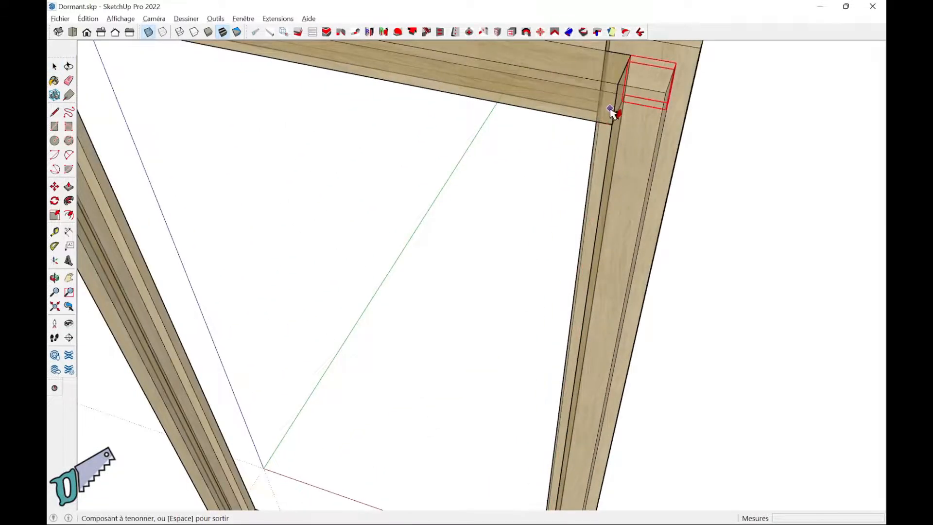
click(611, 112)
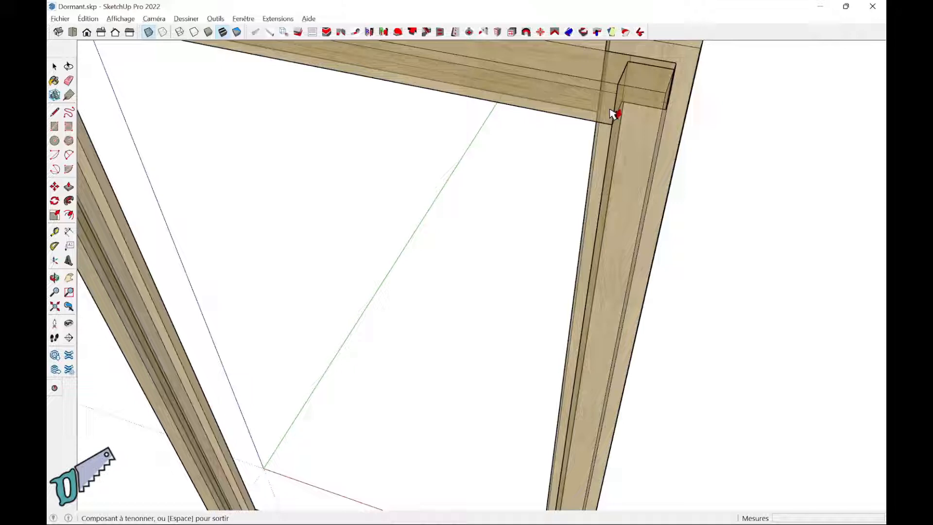
Step: Set the tenon's Arasement to 10 and machine a second tenon at the same rail-to-stile corner, ending the tenon command
right_click(611, 113)
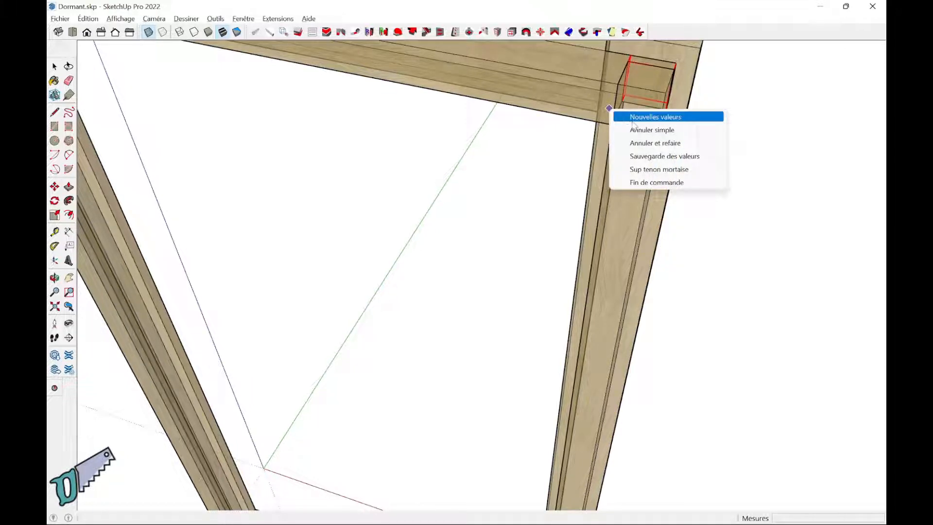
click(631, 121)
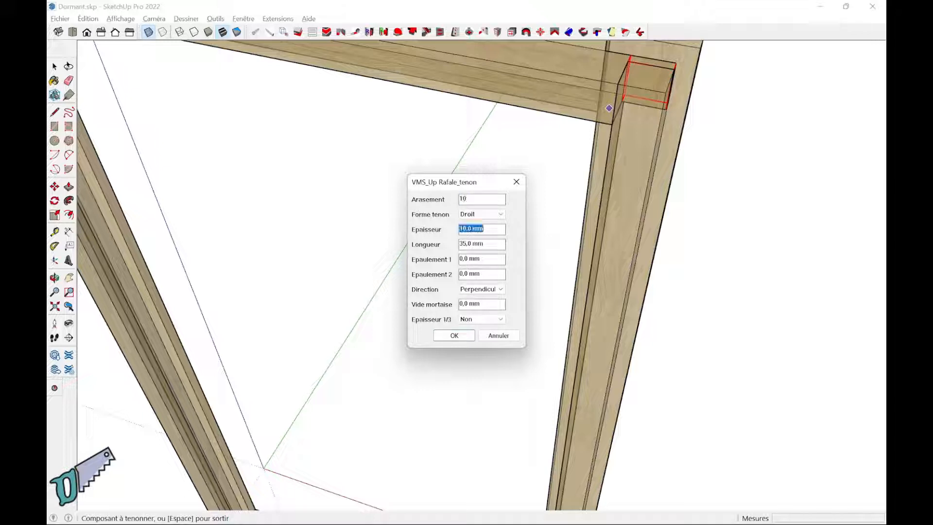
click(454, 335)
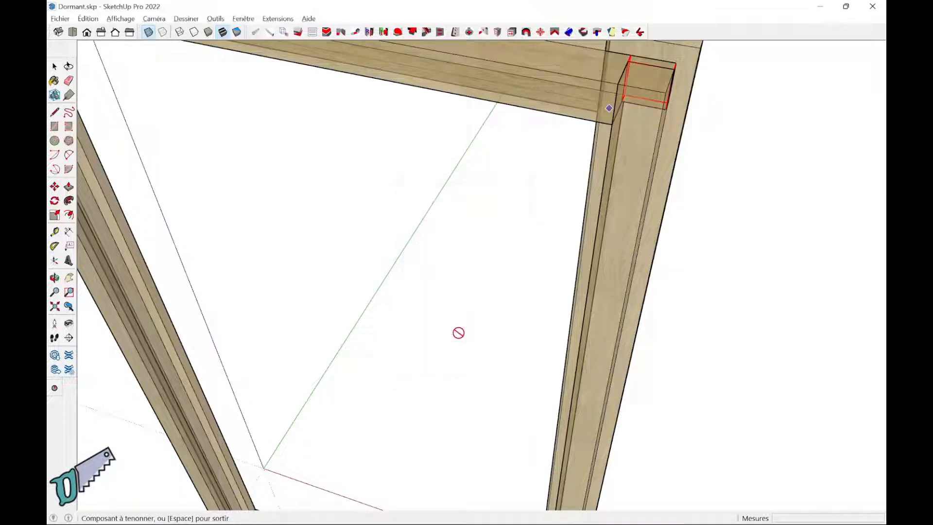
scroll(564, 89, up, 2)
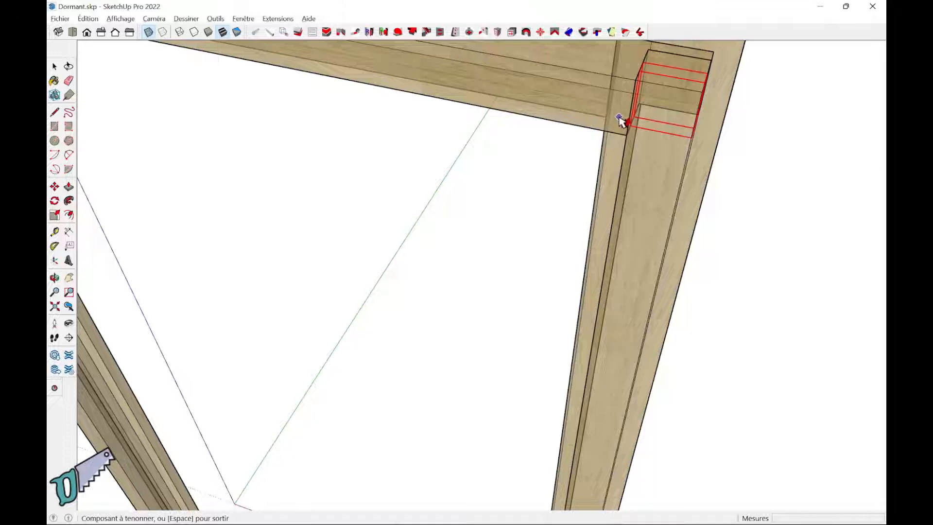
scroll(622, 121, down, 4)
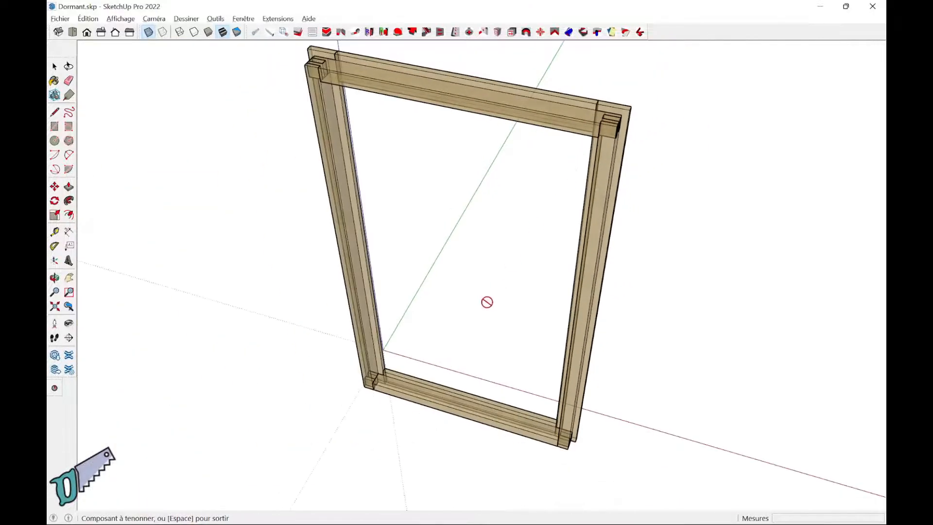
key(space)
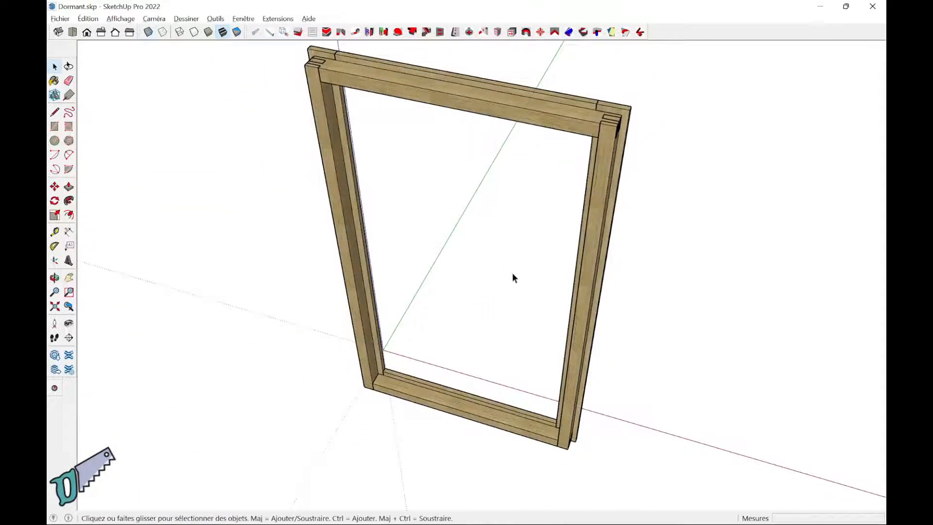
Step: Move the stile about 62 mm outward from the rails and examine the tenons and mortises
scroll(515, 270, up, 3)
shift+middle_drag(533, 255, 303, 412)
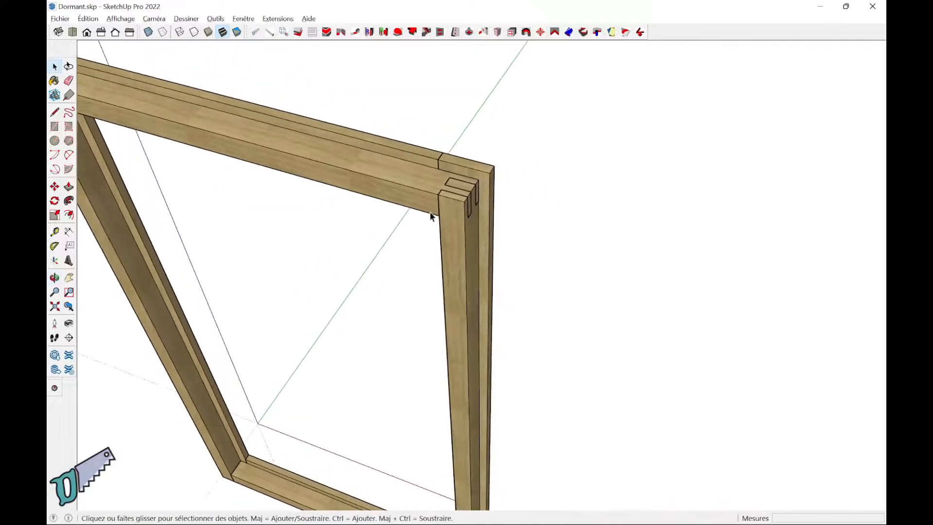
click(462, 223)
key(m)
click(462, 223)
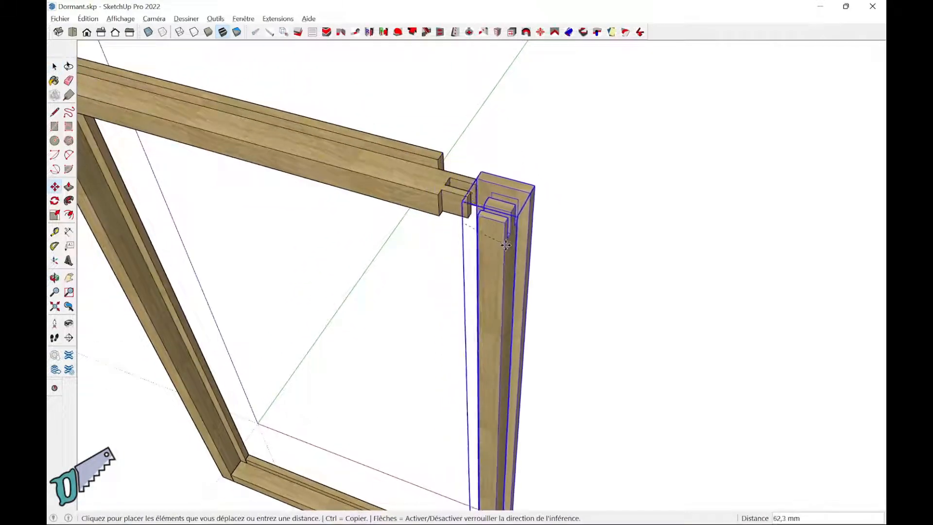
click(505, 243)
middle_drag(505, 243, 383, 267)
scroll(389, 254, down, 2)
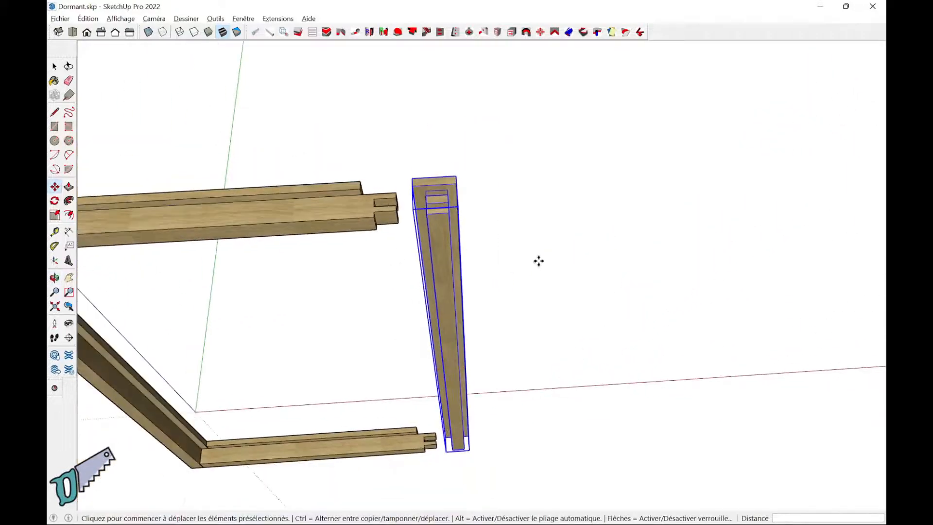
middle_drag(562, 263, 376, 295)
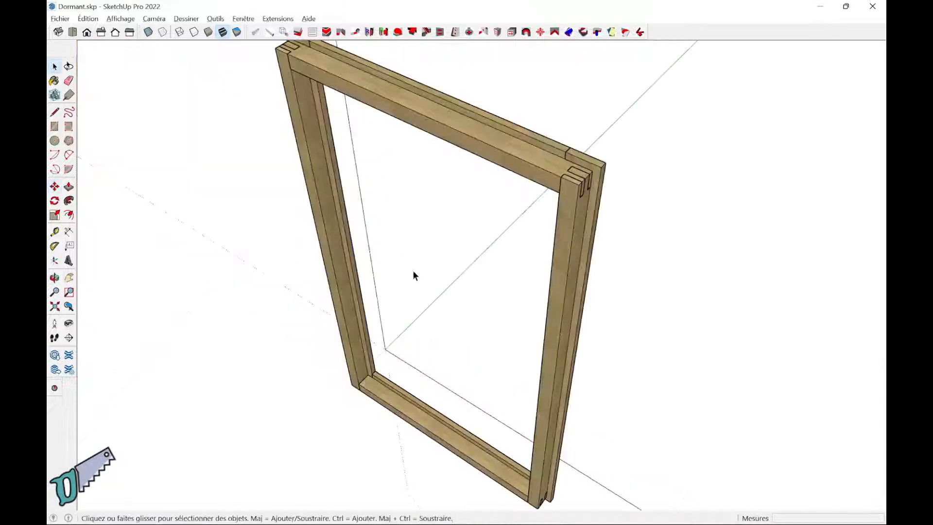
Step: Generate page layouts (Mise en page) for the upper rail and the adjoining stile
shift+middle_drag(414, 272, 402, 302)
middle_drag(417, 402, 429, 350)
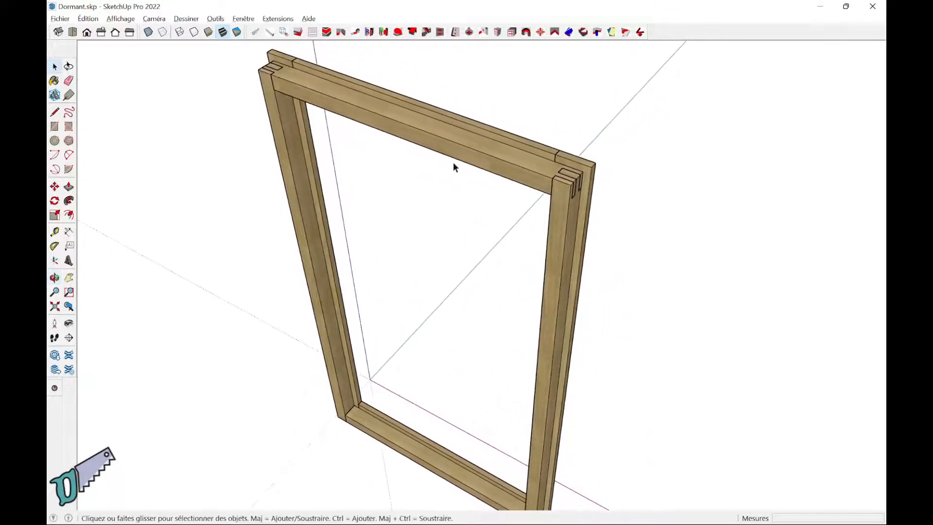
click(511, 32)
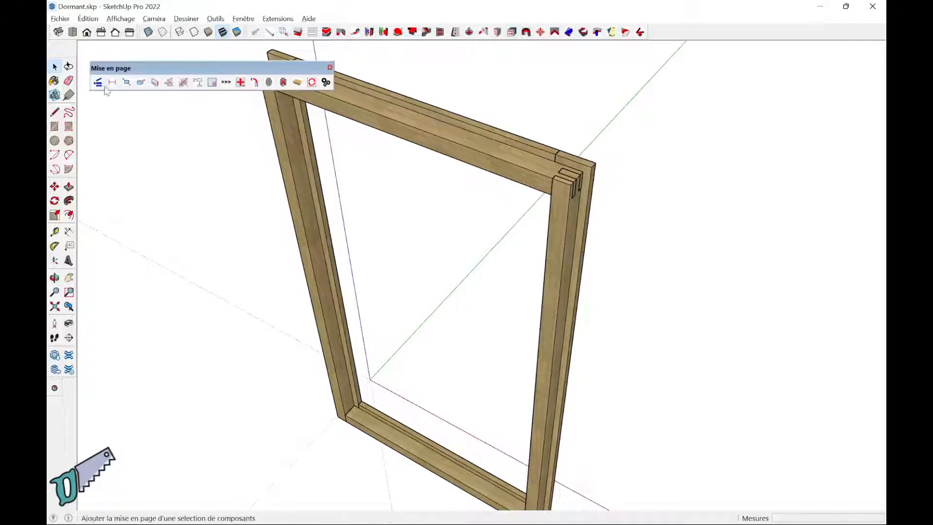
click(98, 83)
click(520, 170)
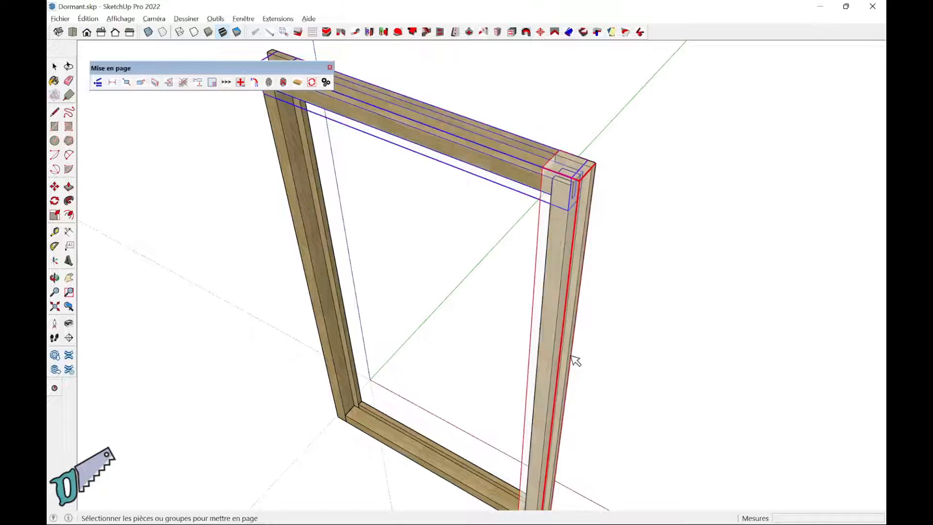
click(550, 350)
right_click(549, 351)
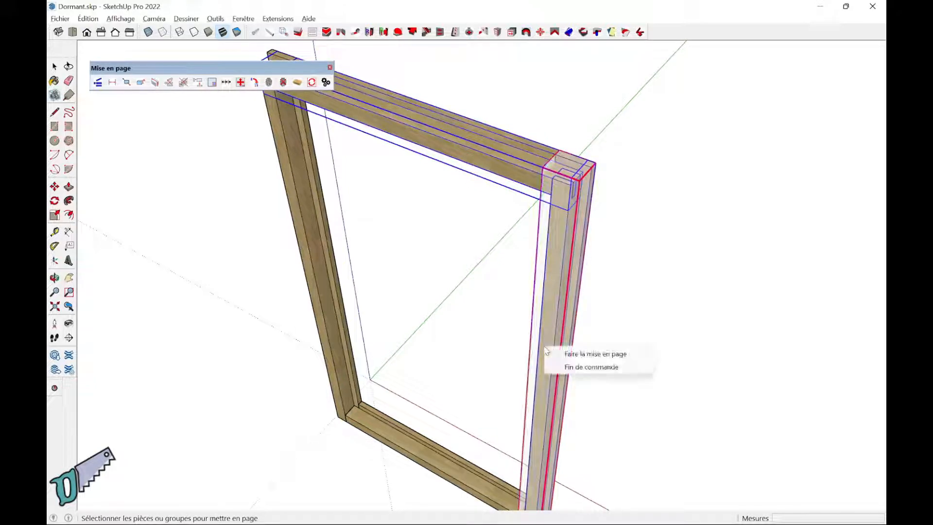
click(571, 355)
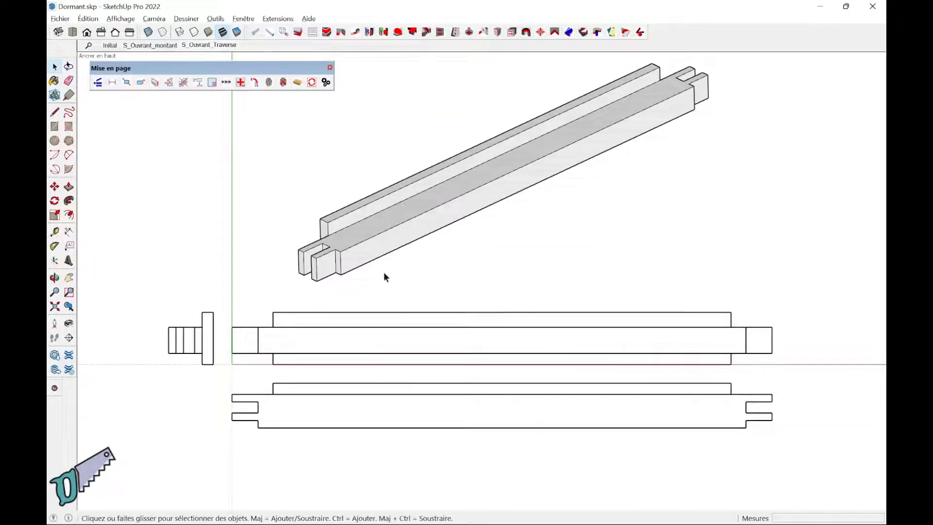
Step: Review the S_Ouvrant_montant and S_Ouvrant_Traverse layout scenes and return to the Initial scene
click(151, 45)
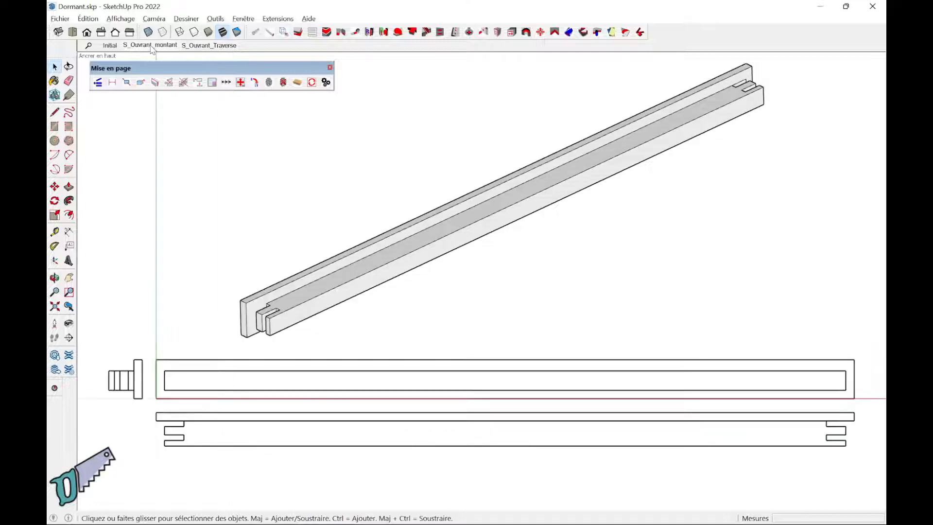
click(210, 46)
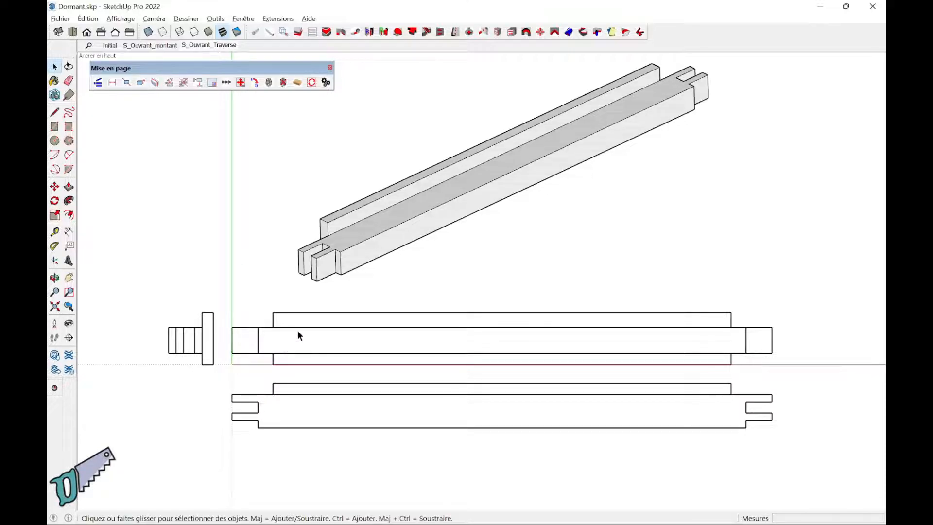
click(109, 45)
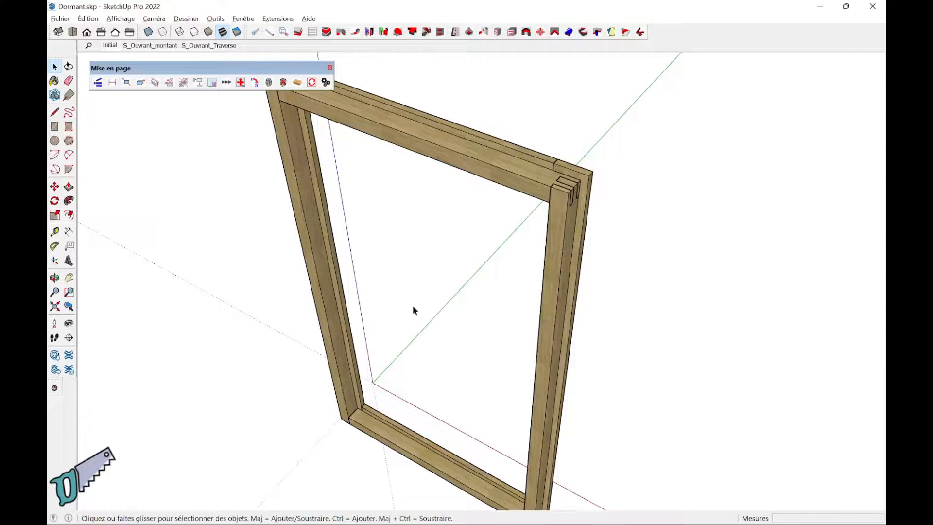
middle_drag(413, 307, 385, 322)
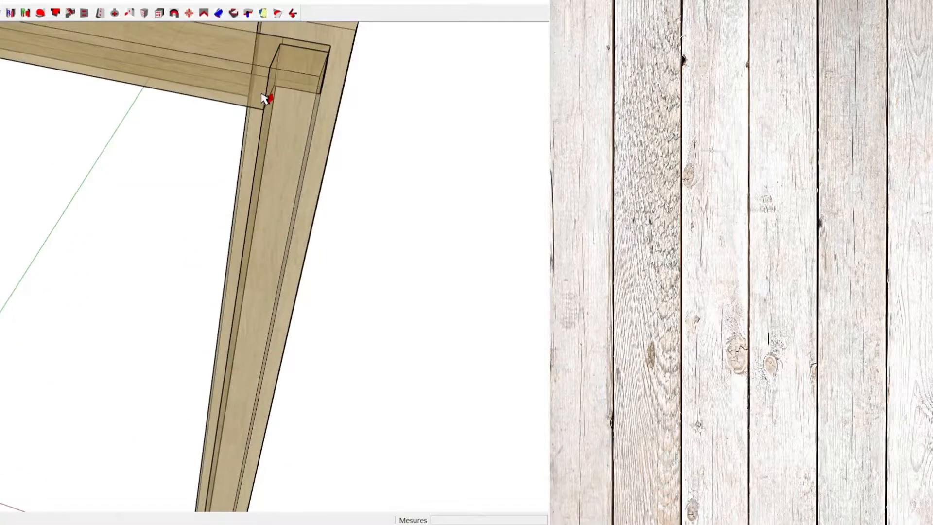
click(264, 98)
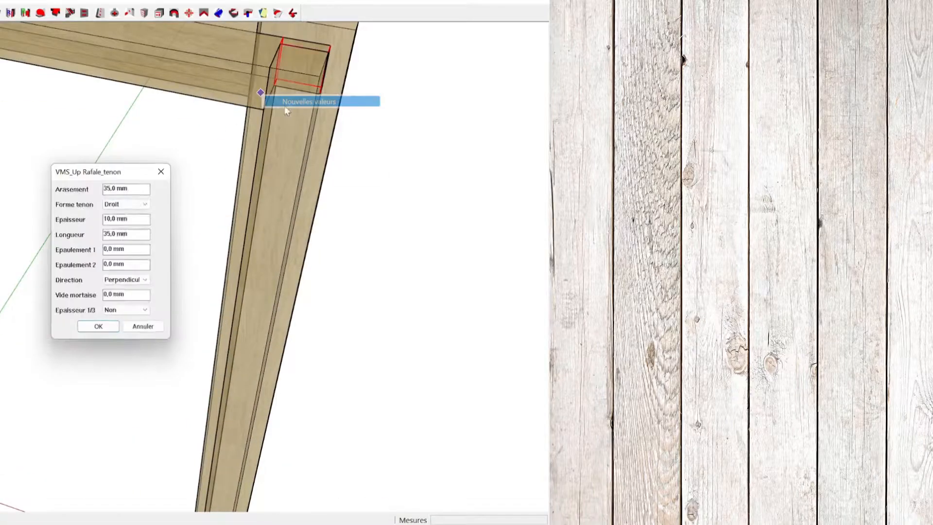
text(10)
key(Tab)
click(99, 330)
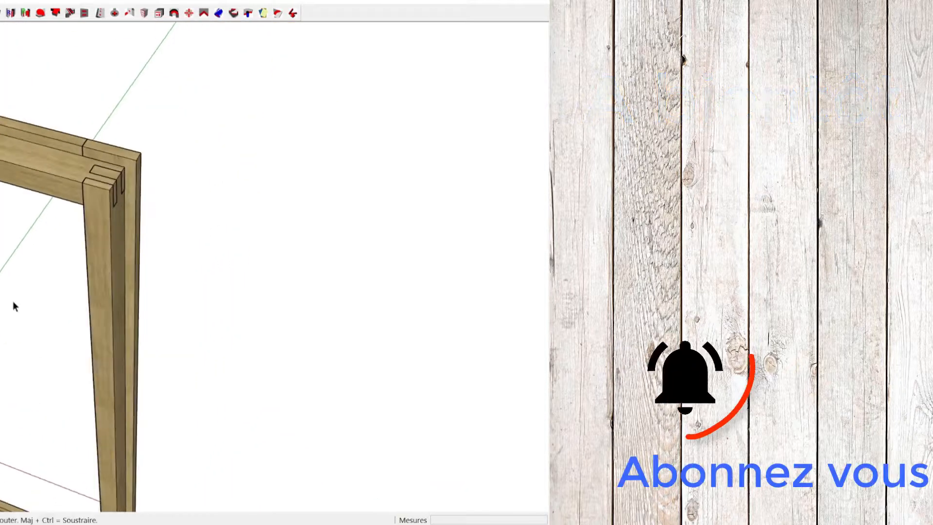
click(107, 272)
key(m)
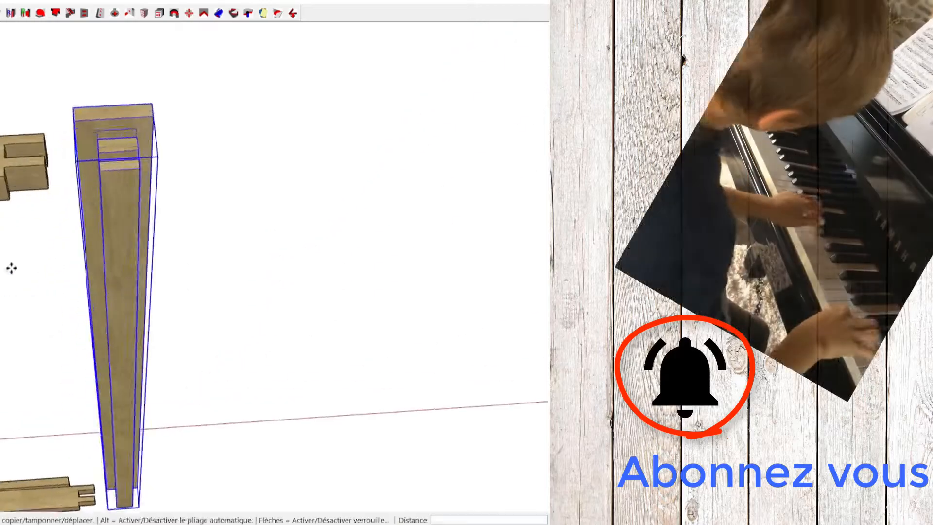